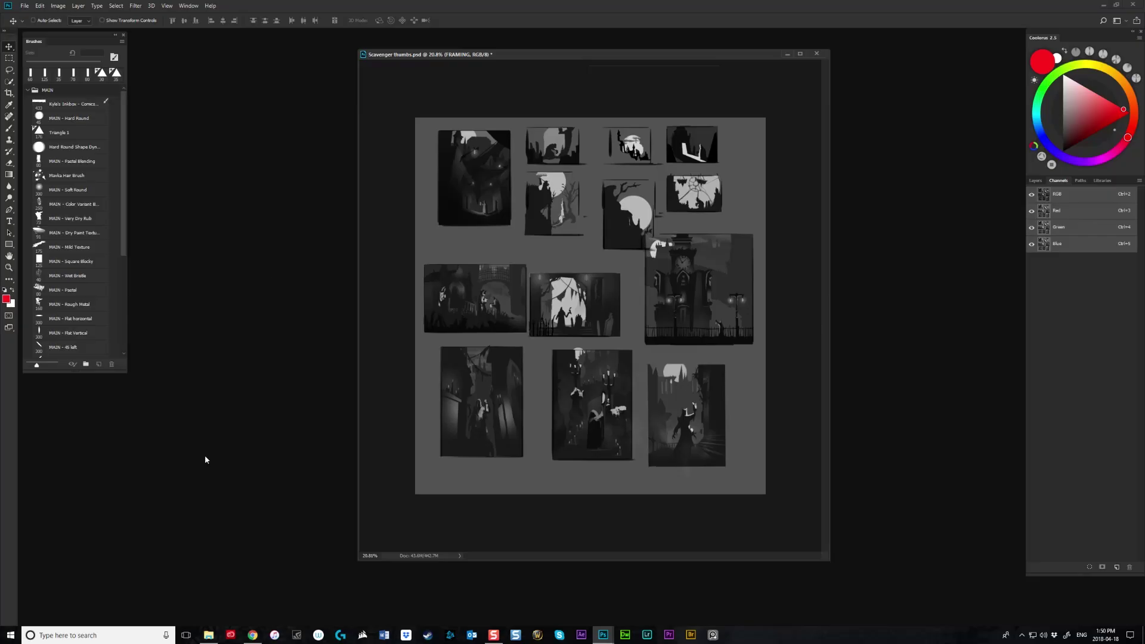
Open the photos _MG_5038, _MG_5045 and _MG_5046 from the Edited folder
key("ctrl+o")
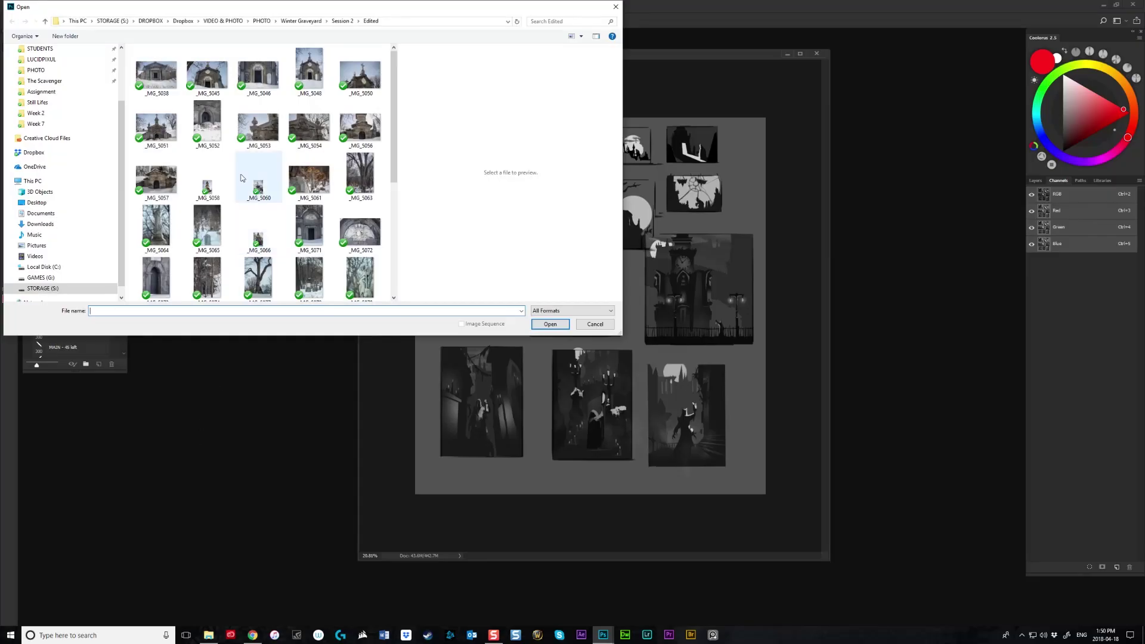
left_click(156, 75)
left_click(259, 74, "shift")
left_click(549, 324)
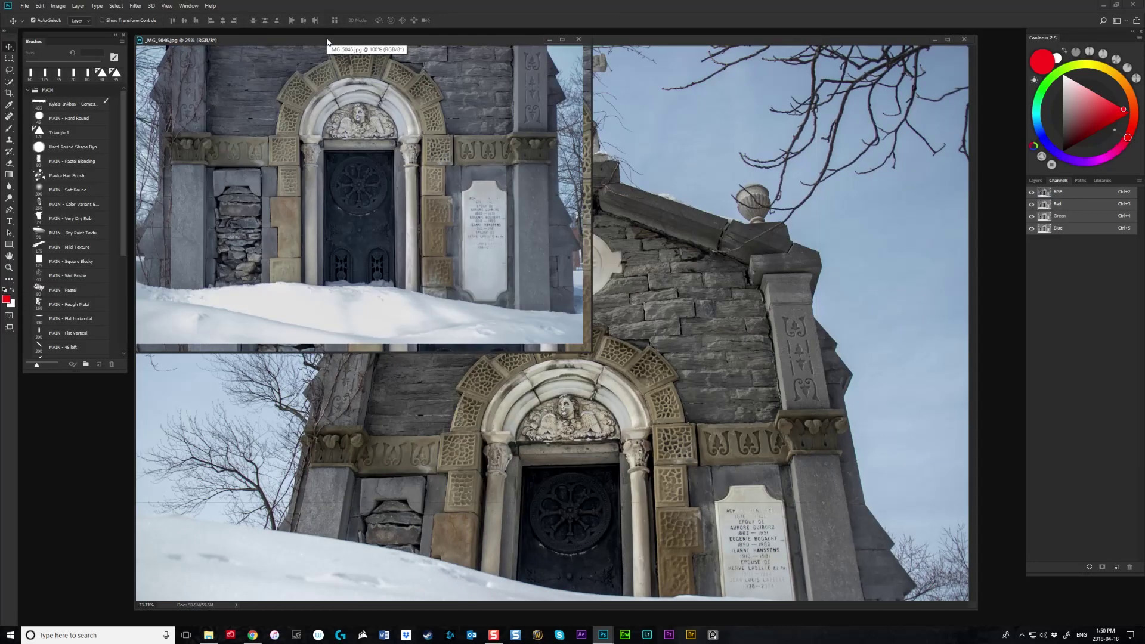
Bring the _MG_5038.jpg window to the front and zoom it out to 8.33%
left_click(466, 42)
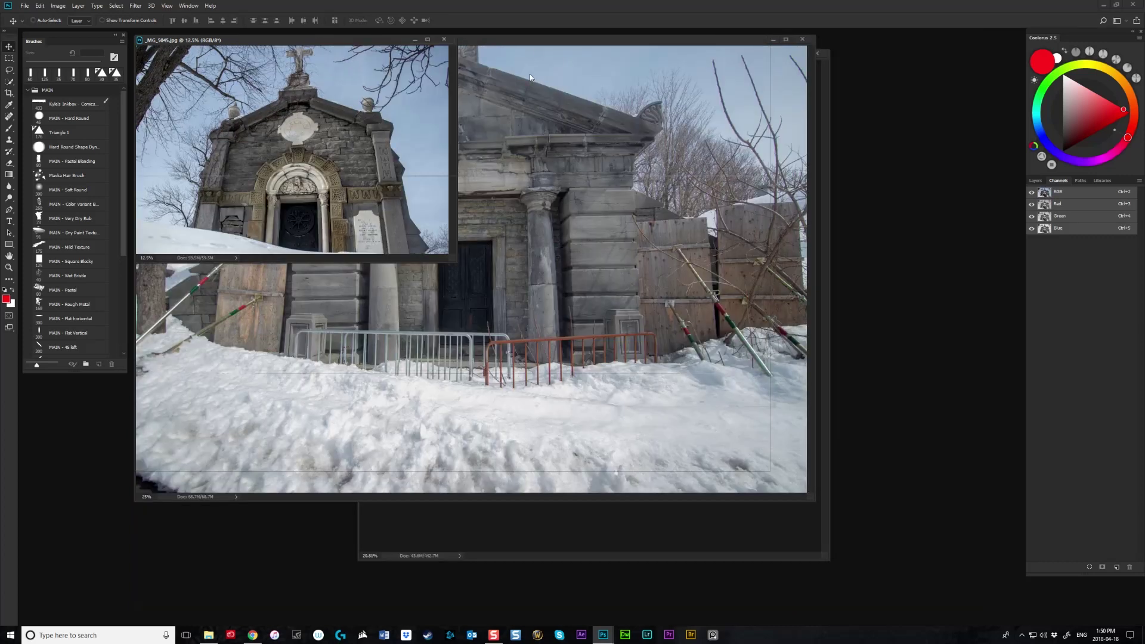
left_click(539, 43)
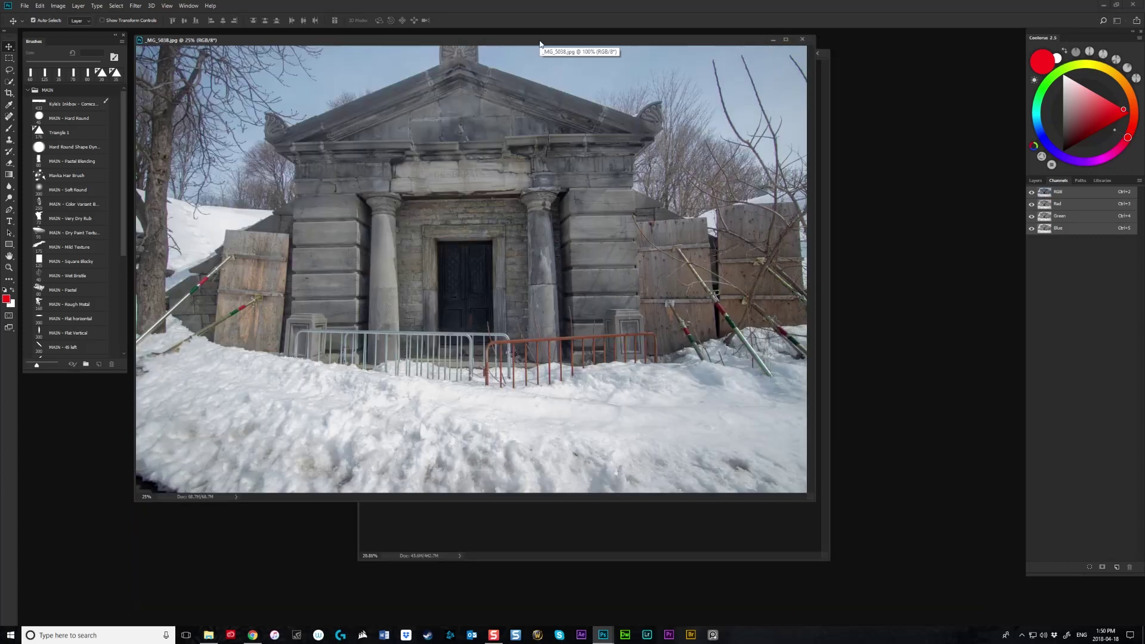
key("ctrl+minus")
key("ctrl+minus")
key("ctrl+minus")
left_click(124, 34)
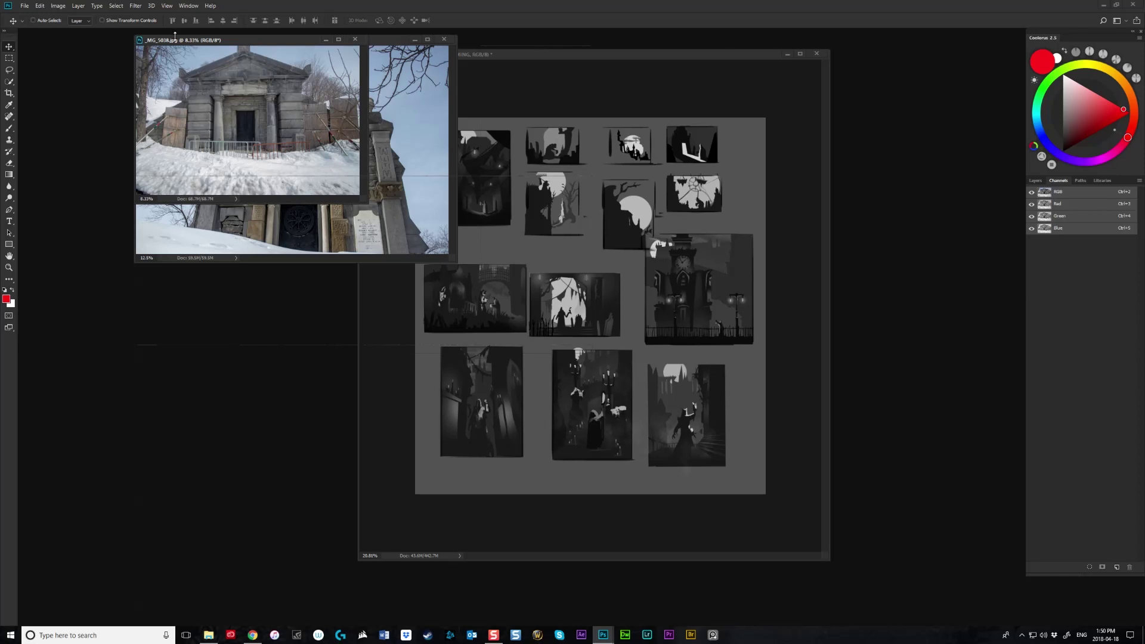
Arrange the three photo windows in a column beside the thumbnails document, with _MG_5045.jpg zoomed out to 8.33%
key("ctrl+Tab")
left_click_drag(175, 42, 57, 53)
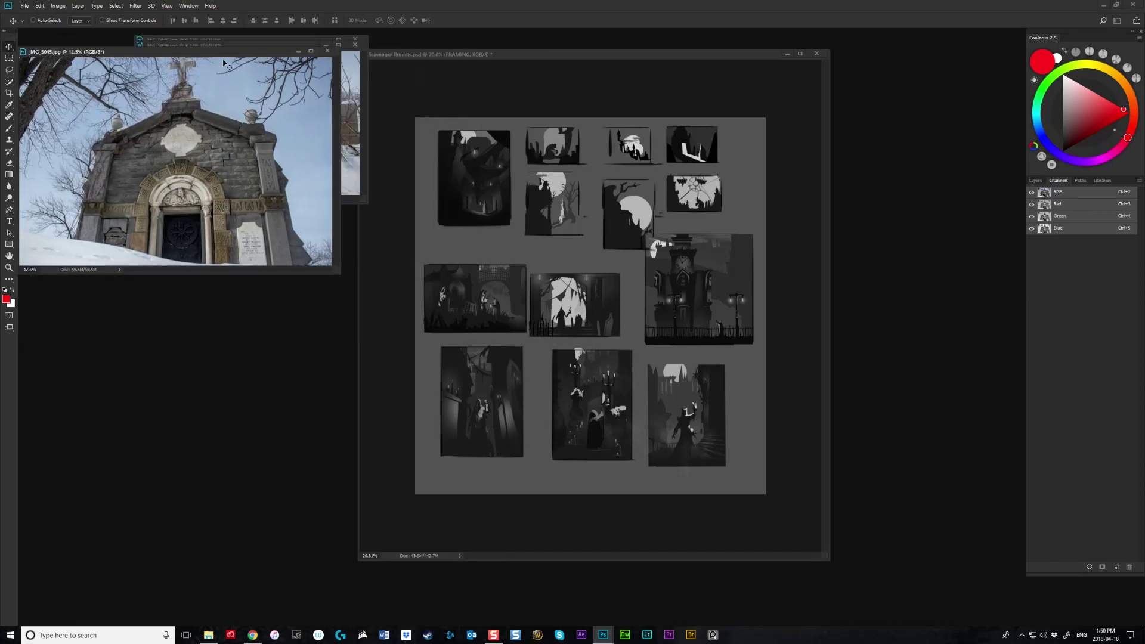
left_click_drag(310, 46, 200, 450)
left_click(277, 57)
key("ctrl+minus")
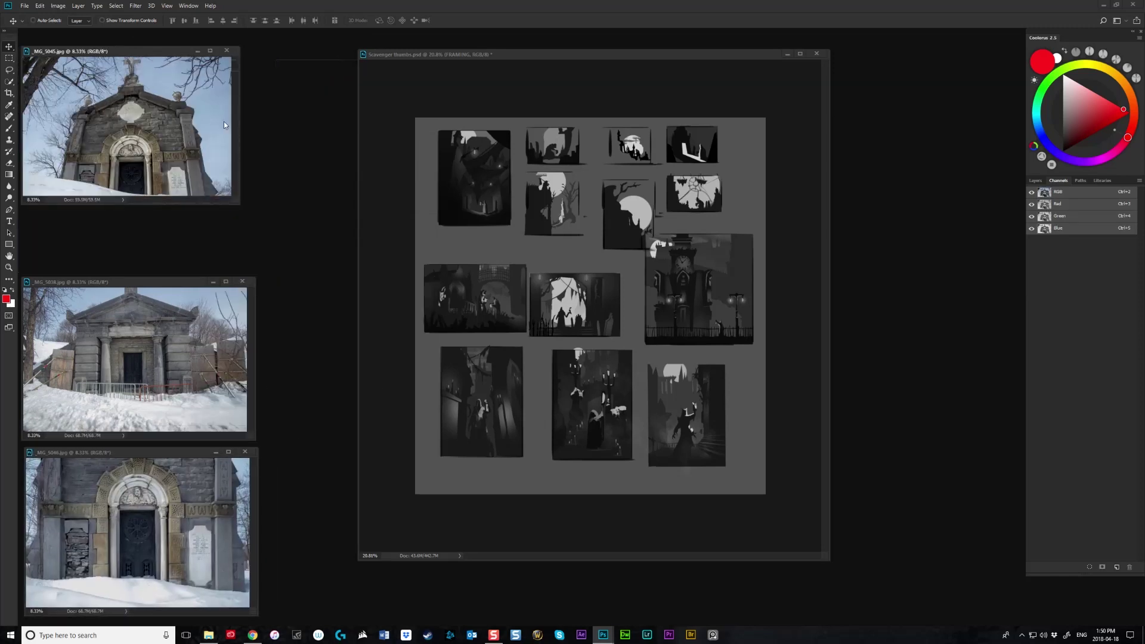
left_click_drag(168, 279, 161, 244)
Examine the thumbnail sketches in Scavenger thumbs.psd up close, in full screen and alongside the reference photos
left_click(477, 55)
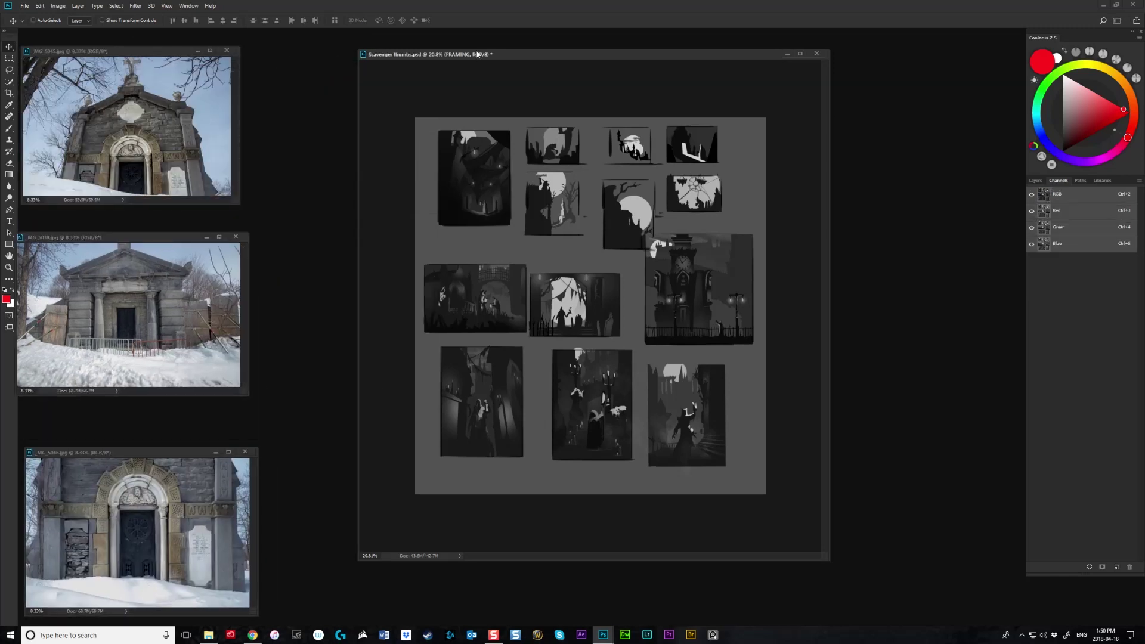
key("ctrl+plus")
key("ctrl+plus")
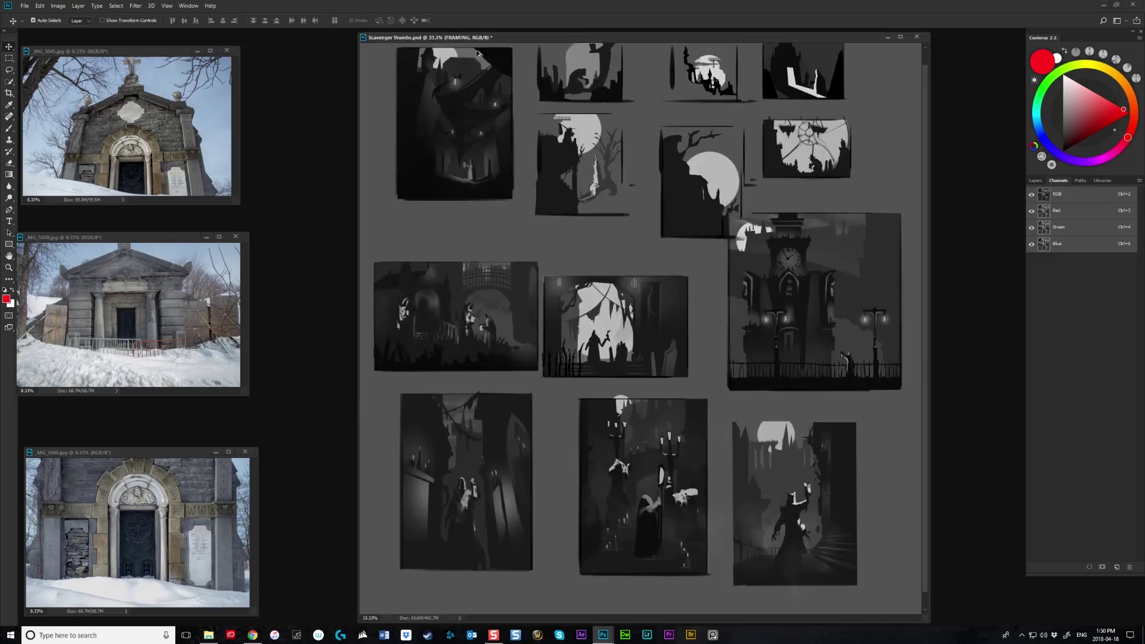
left_click_drag(602, 290, 620, 348)
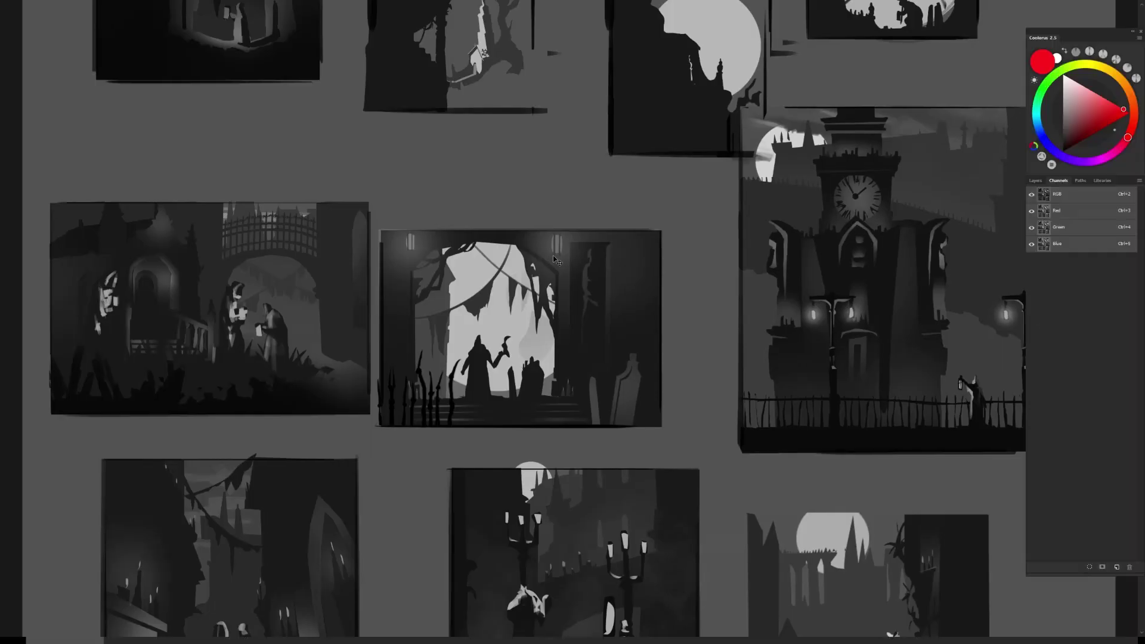
key("f")
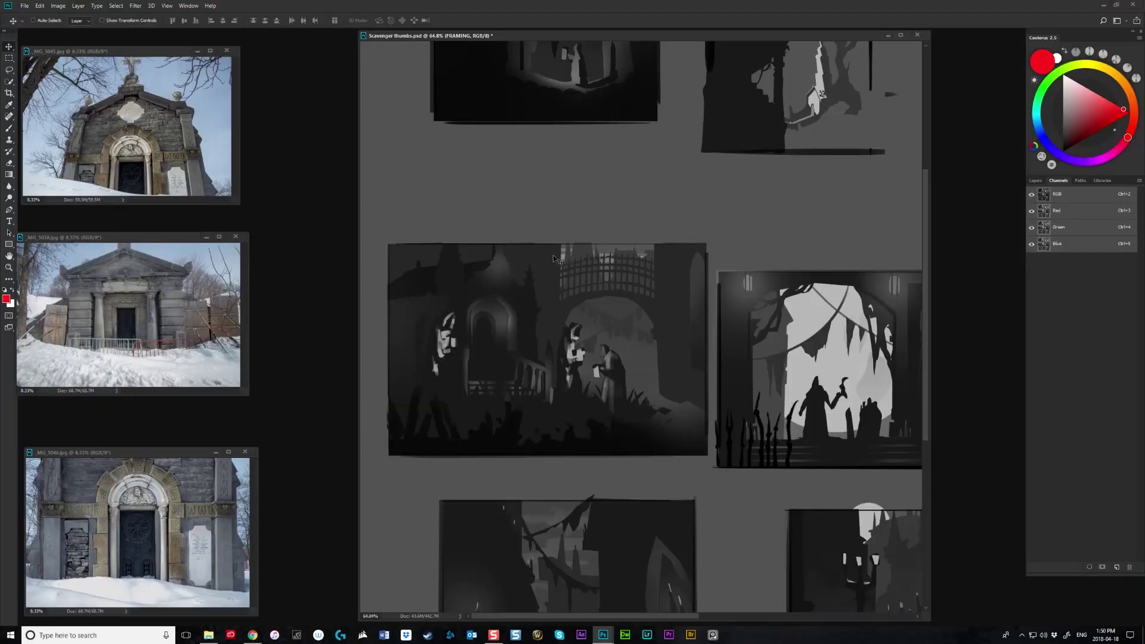
left_click(176, 55)
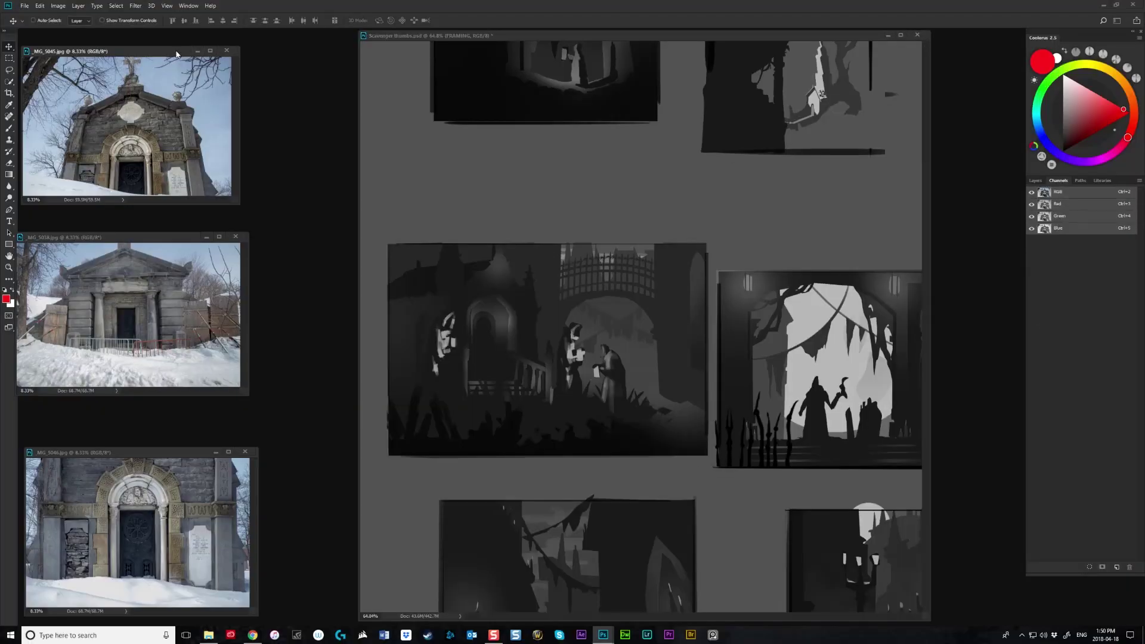
left_click(534, 102)
scroll(656, 268, "down", 4)
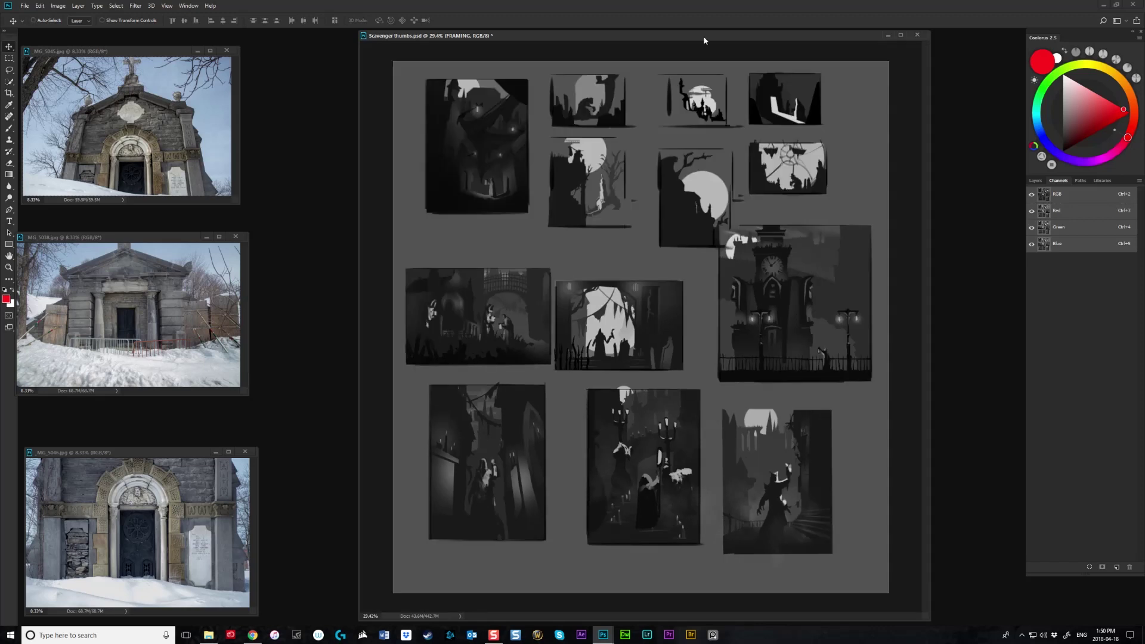
Paste the chapel photo as a new layer above FRAMING and scale it down to about 33%
left_click(1036, 181)
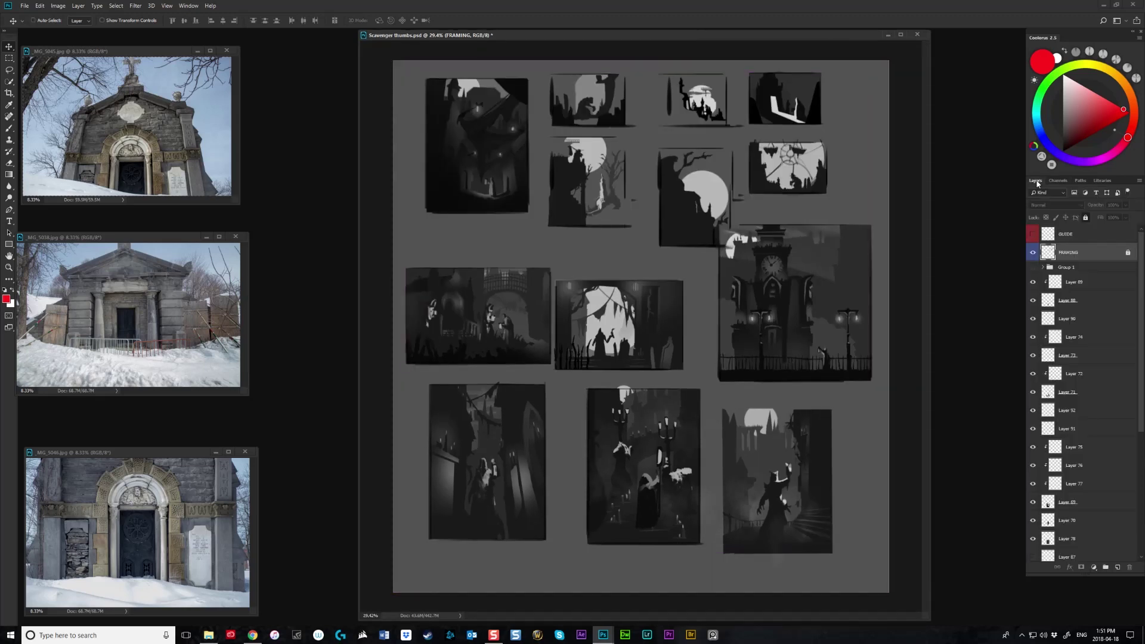
key("ctrl+v")
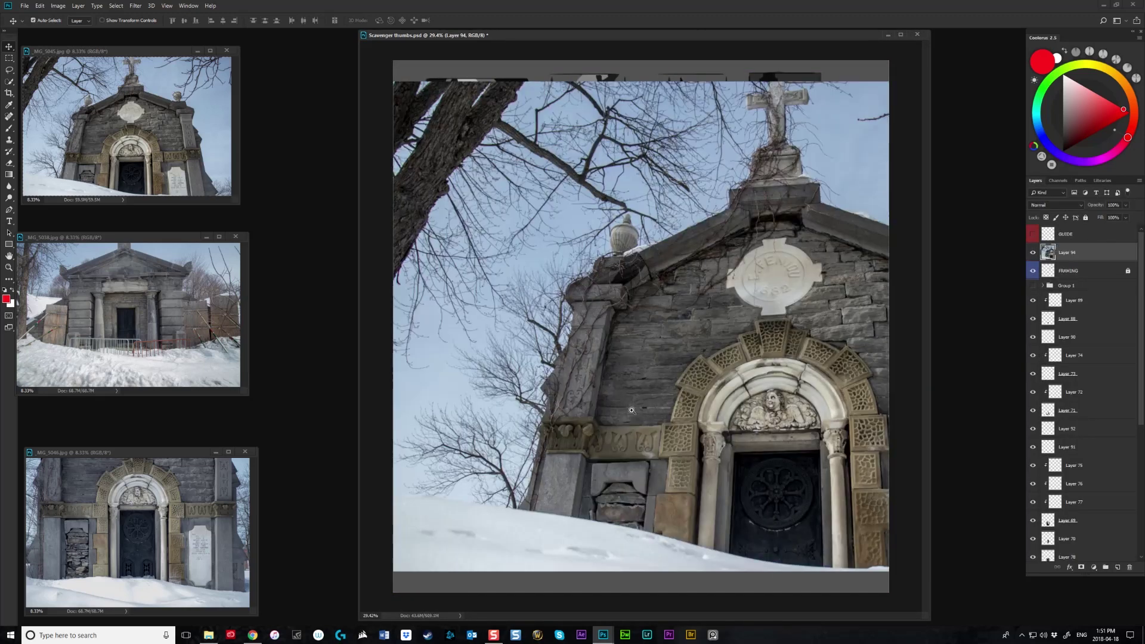
scroll(626, 420, "down", 2)
key("ctrl+t")
left_click_drag(477, 164, 640, 274)
left_click_drag(686, 316, 545, 230)
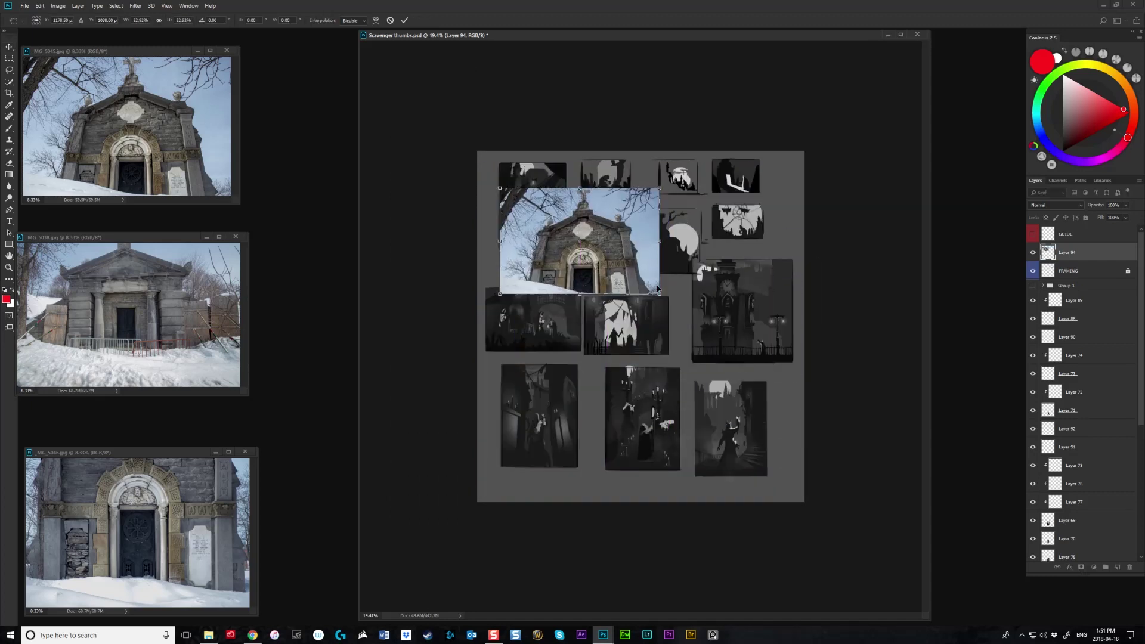
key("Return")
View the thumbnails full screen and reposition the pasted chapel photo over the upper-left sketches of the canvas
key("f")
scroll(557, 259, "up", 5)
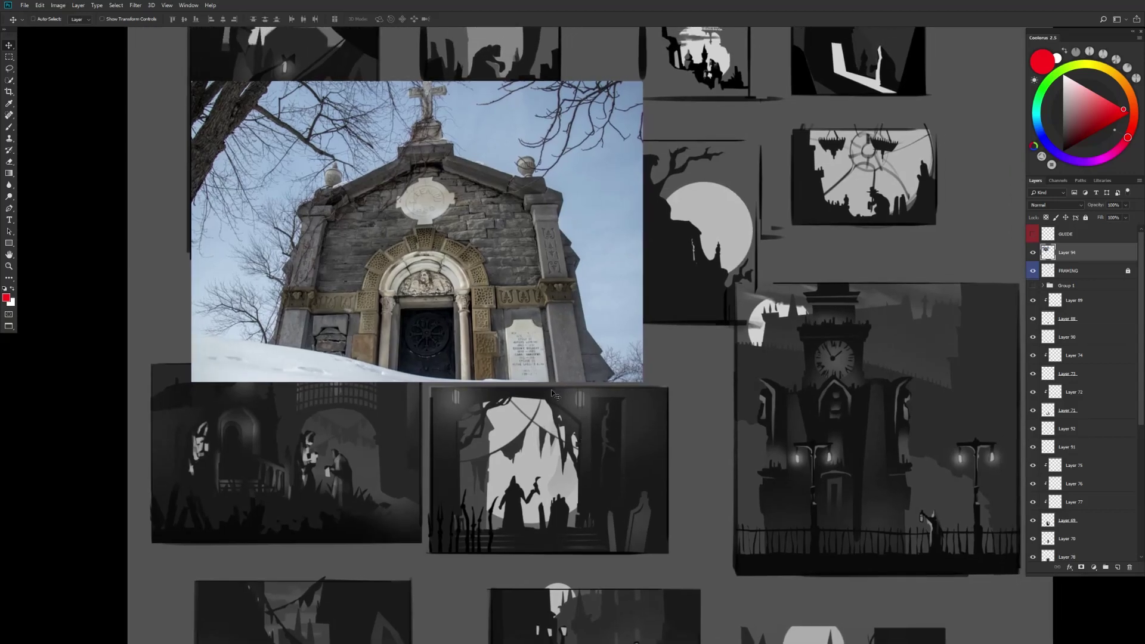
left_click_drag(605, 434, 474, 369)
scroll(597, 439, "down", 3)
left_click_drag(373, 236, 340, 202)
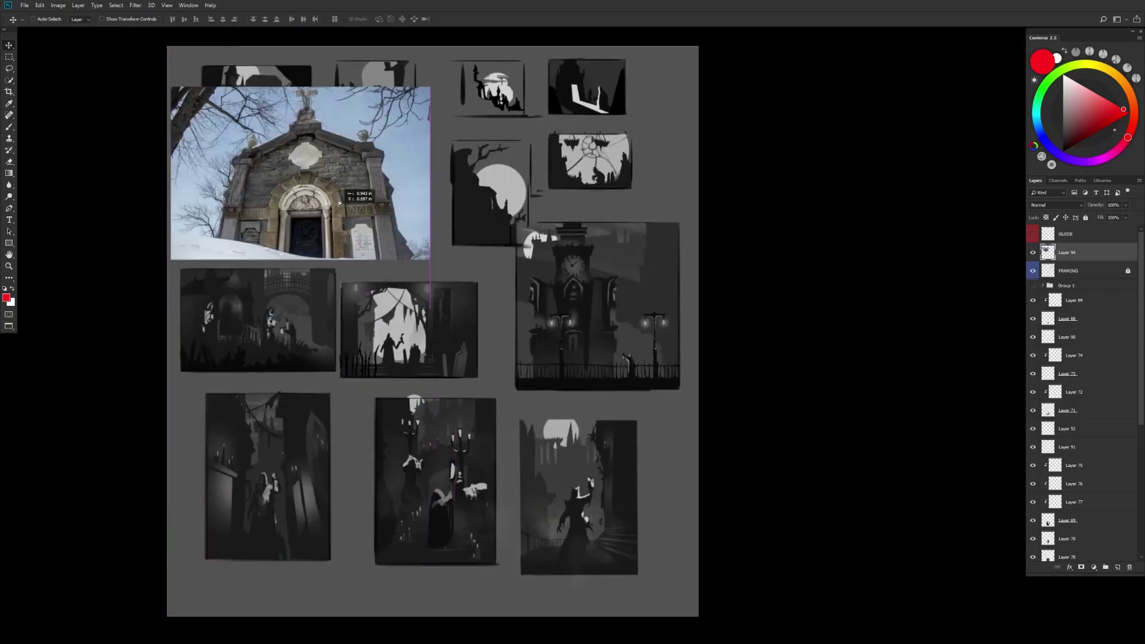
scroll(412, 262, "up", 4)
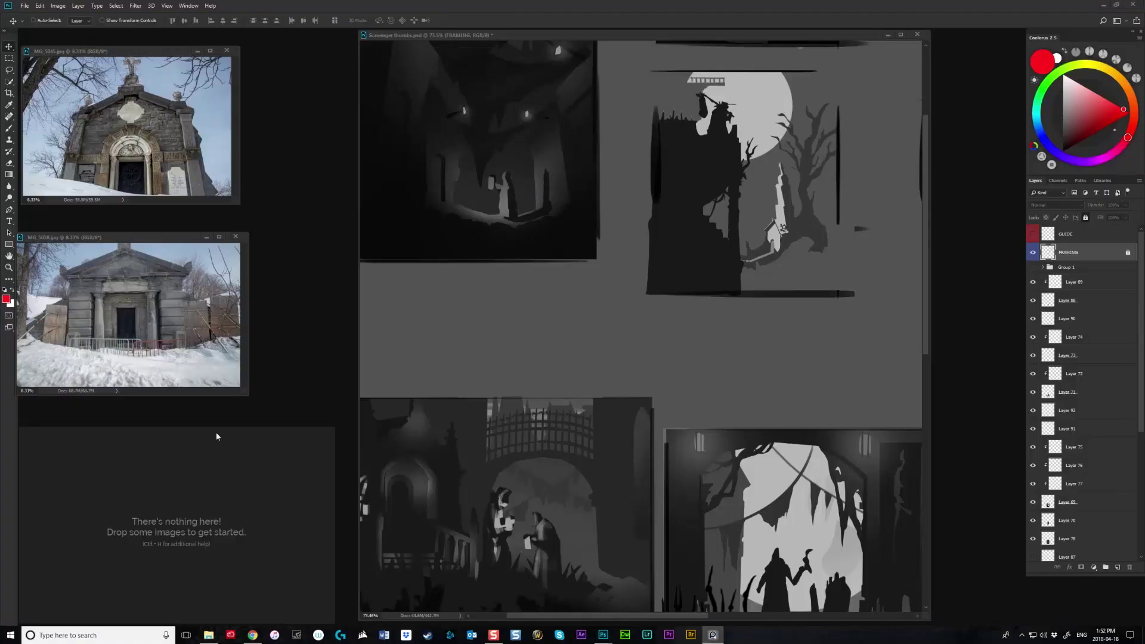
Switch to PureRef and try moving and resizing its empty board, placing it over the _MG_5046 photo at a small size
left_click_drag(216, 432, 476, 252)
left_click_drag(594, 441, 868, 611)
left_click_drag(860, 254, 833, 151)
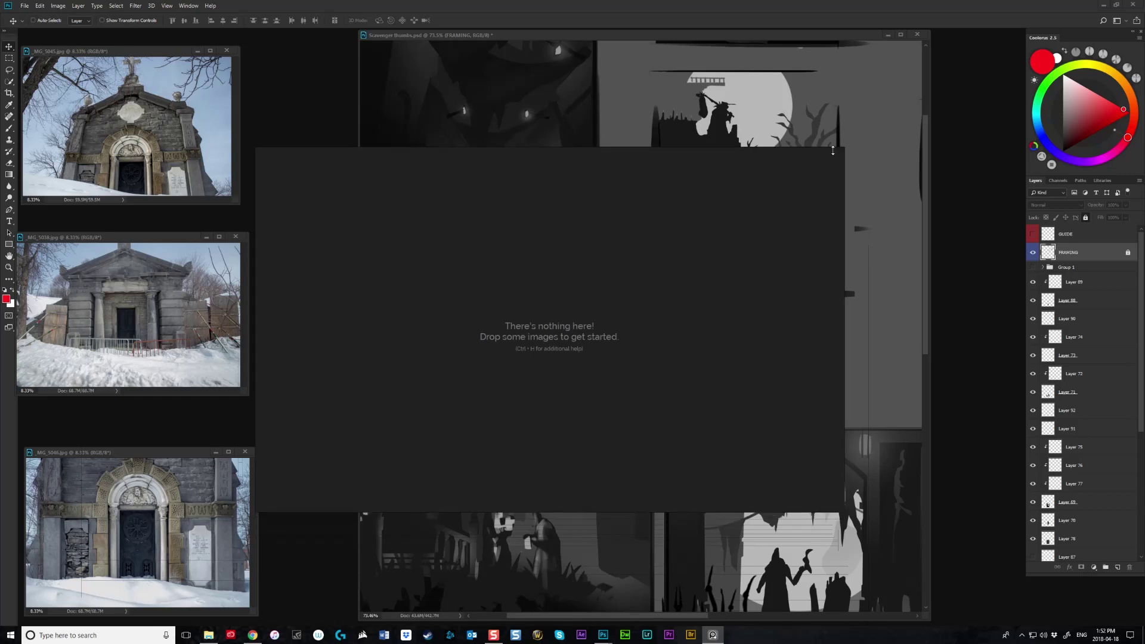
left_click_drag(843, 146, 611, 309)
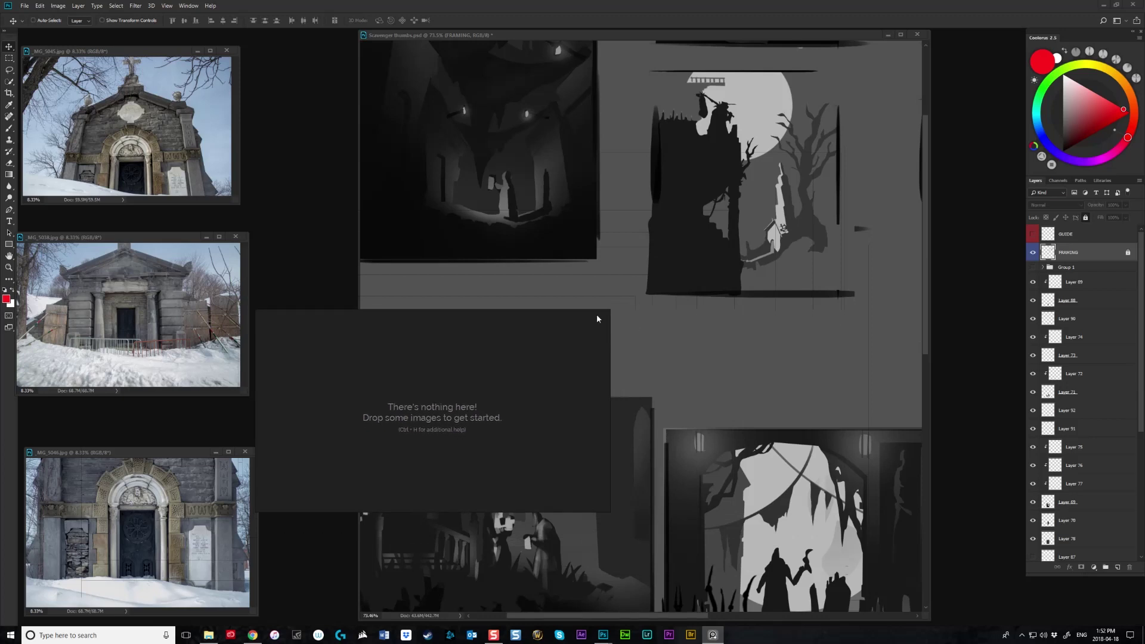
left_click_drag(600, 315, 366, 429)
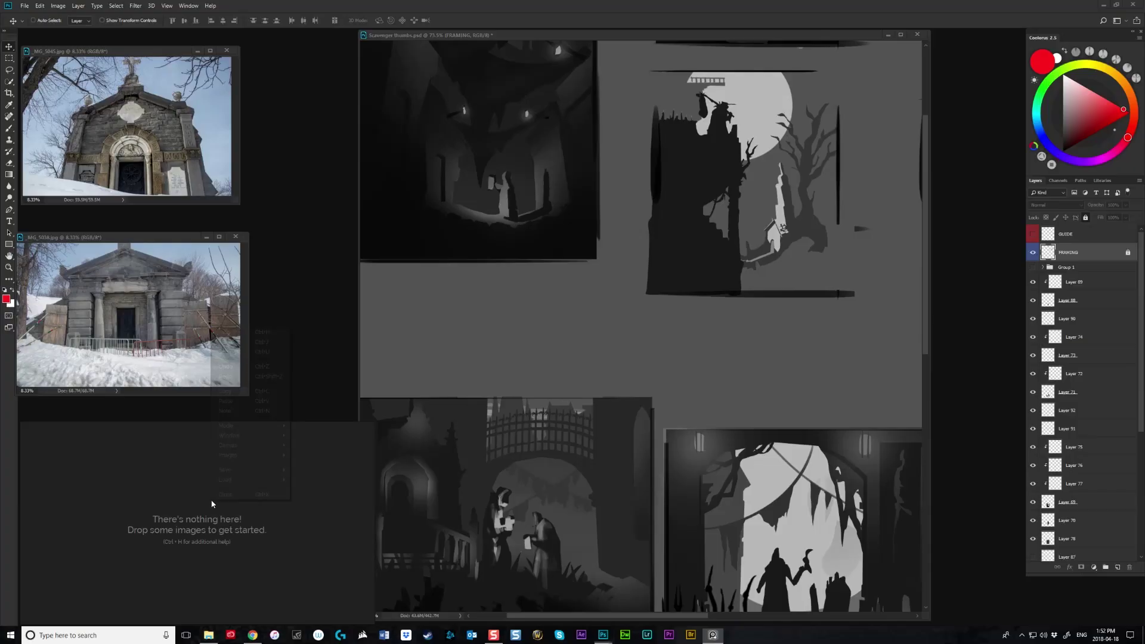
Turn off Always On Top for the empty reference board and bring Scavenger thumbs.psd in front of it
right_click(215, 502)
mouse_move(235, 427)
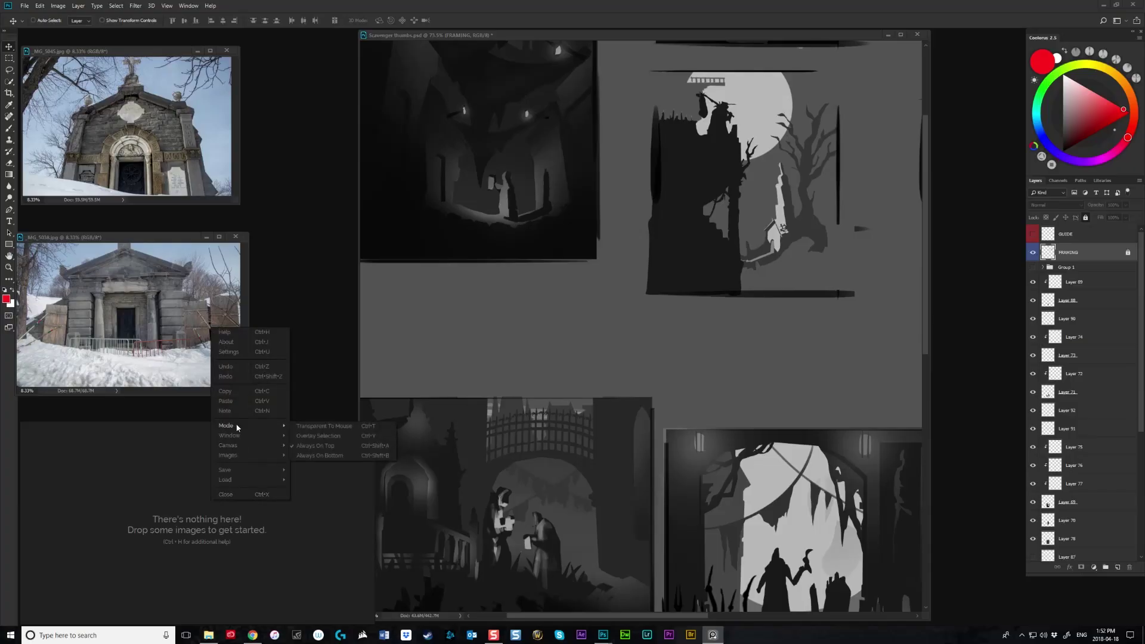
left_click(309, 446)
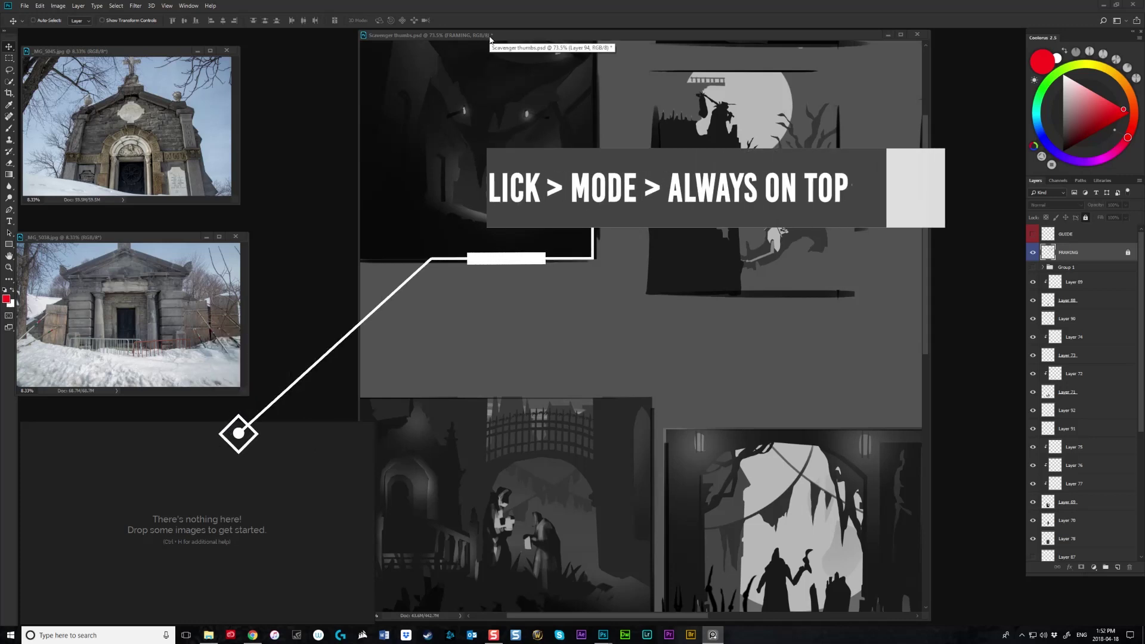
left_click(491, 37)
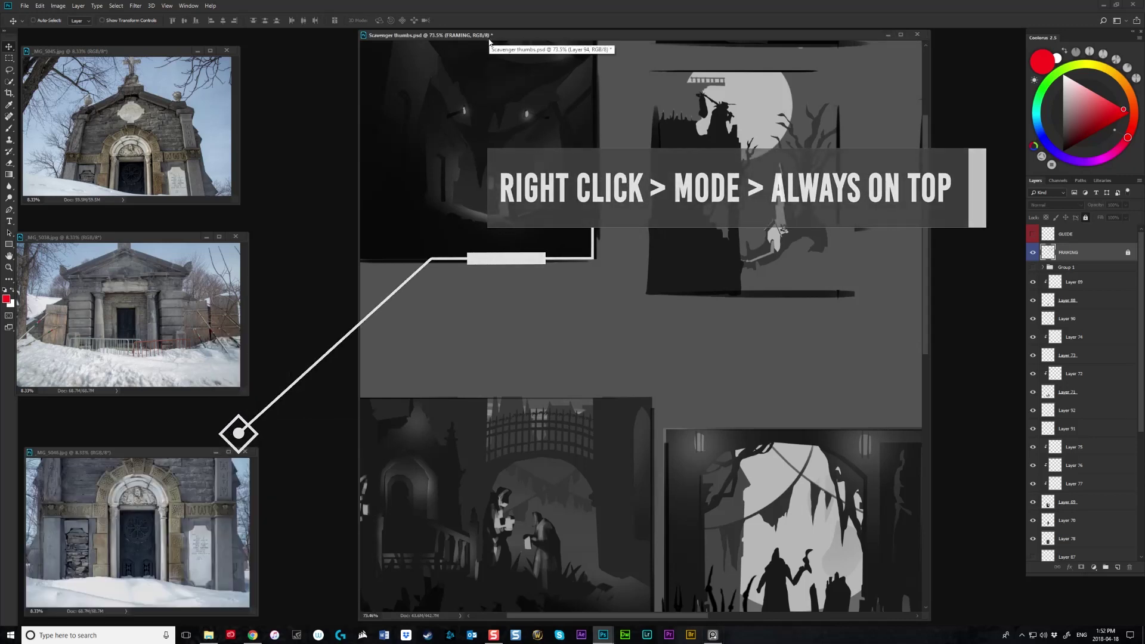
Bring the empty reference board back to the front and turn on its Always On Top mode
left_click(713, 636)
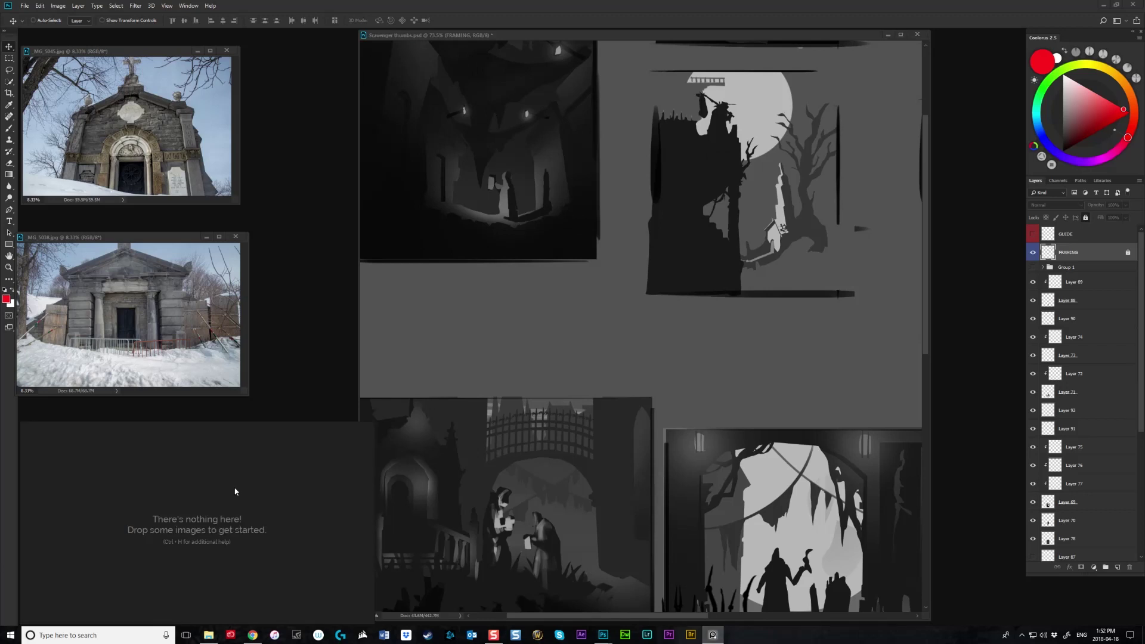
right_click(235, 447)
mouse_move(263, 546)
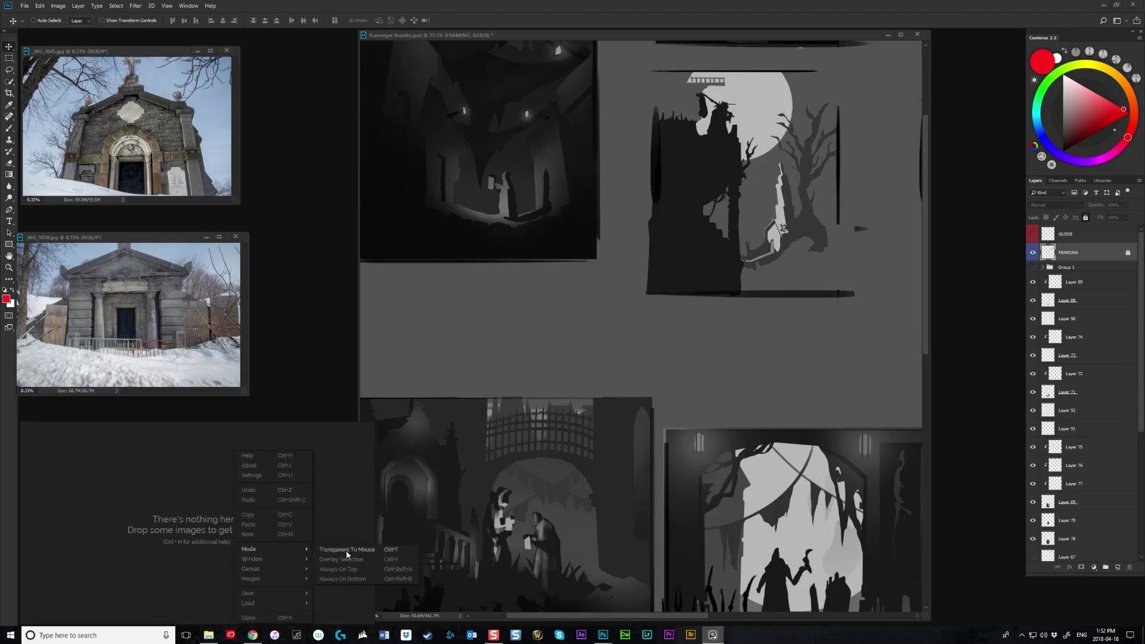
left_click(346, 568)
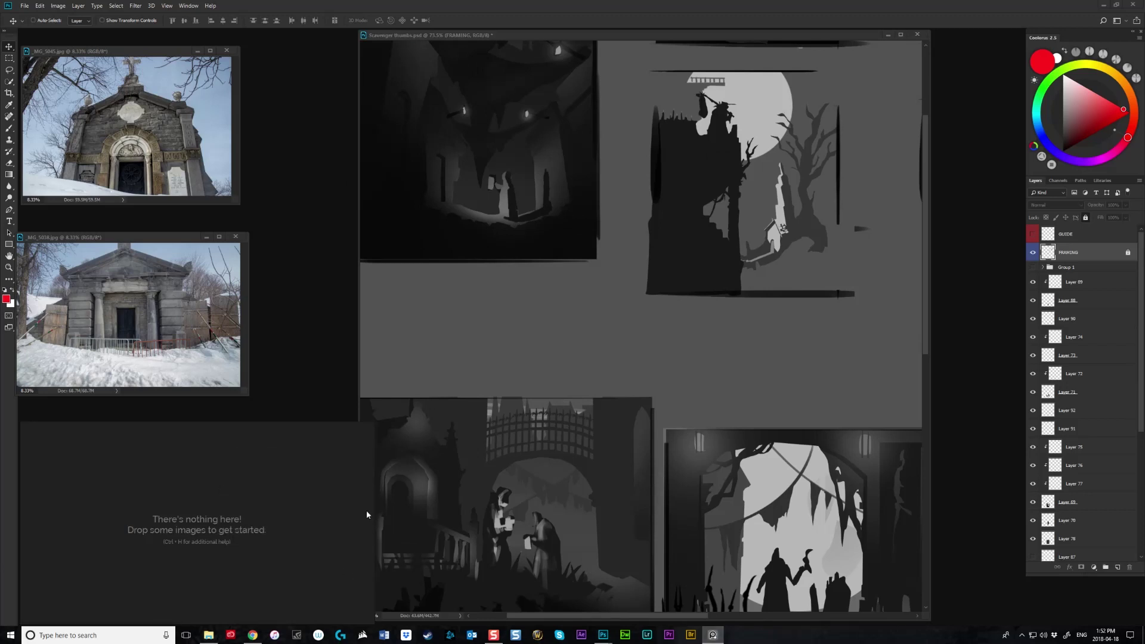
Show the thumbnails document full screen and fit the reference board into the lower-left corner over it
double_click(430, 36)
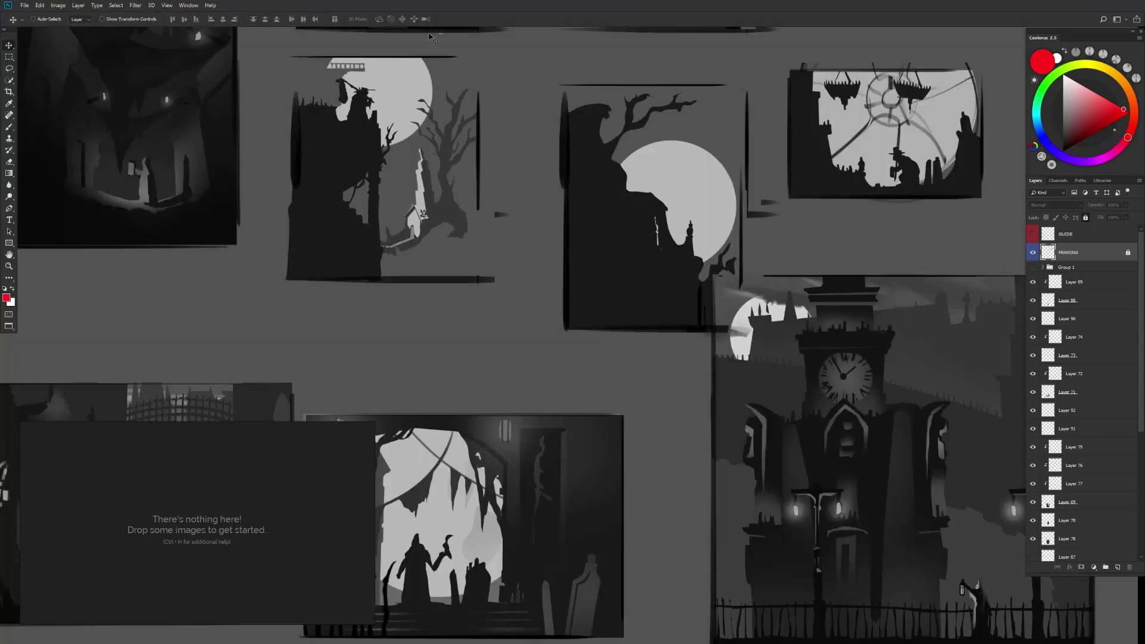
left_click_drag(355, 425, 342, 449)
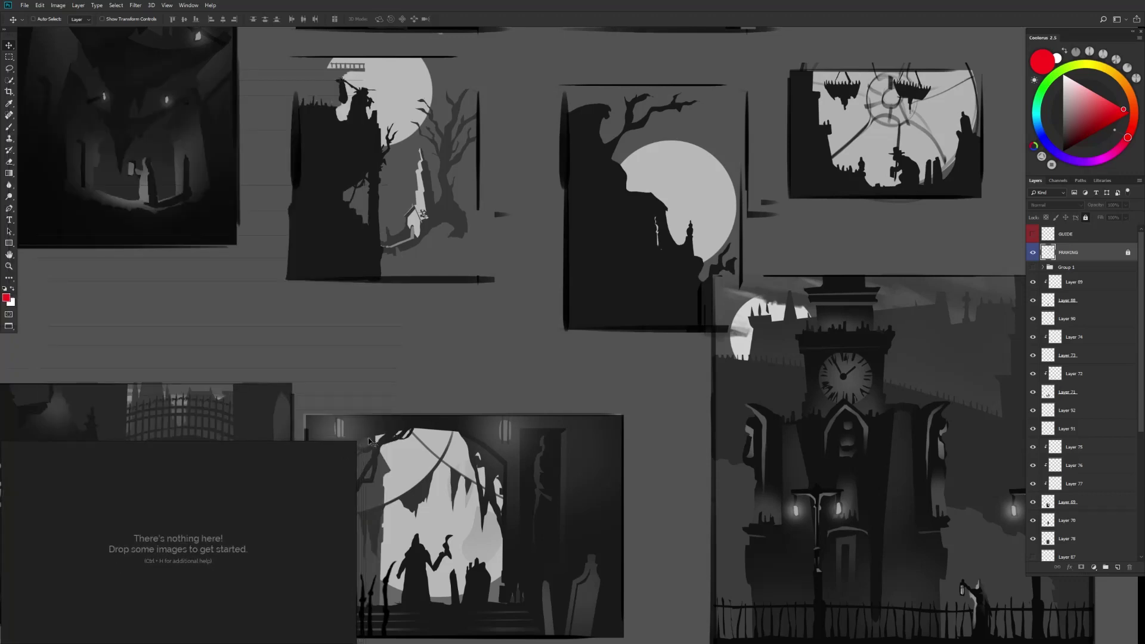
left_click_drag(354, 442, 336, 439)
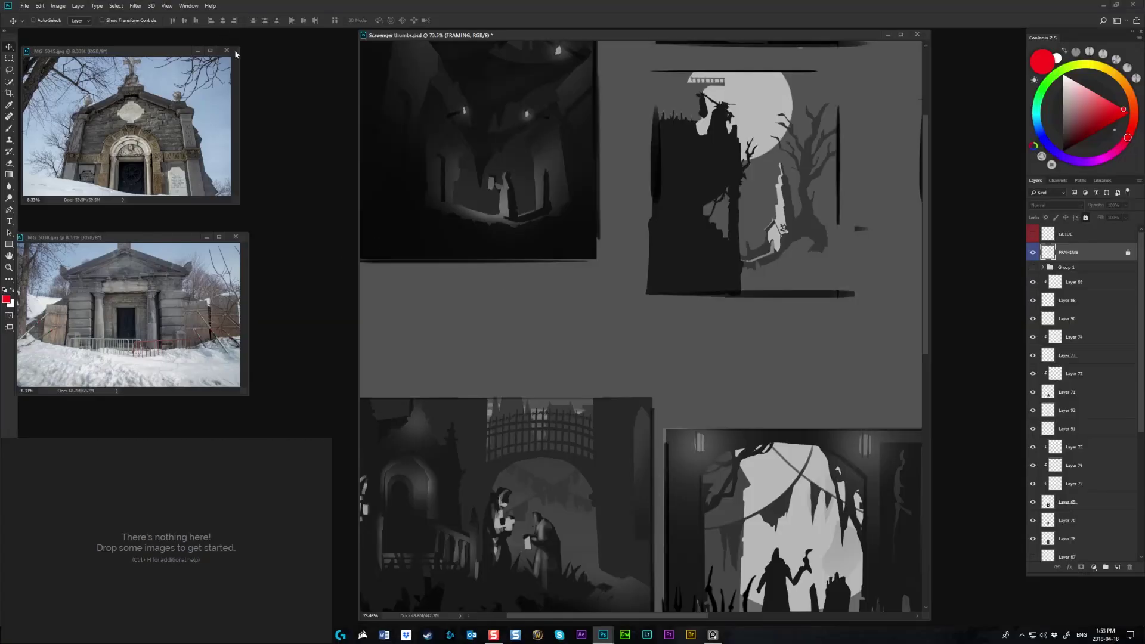
Close the open reference photo windows and move the Scavenger thumbs.psd window closer to the empty reference board
left_click(227, 51)
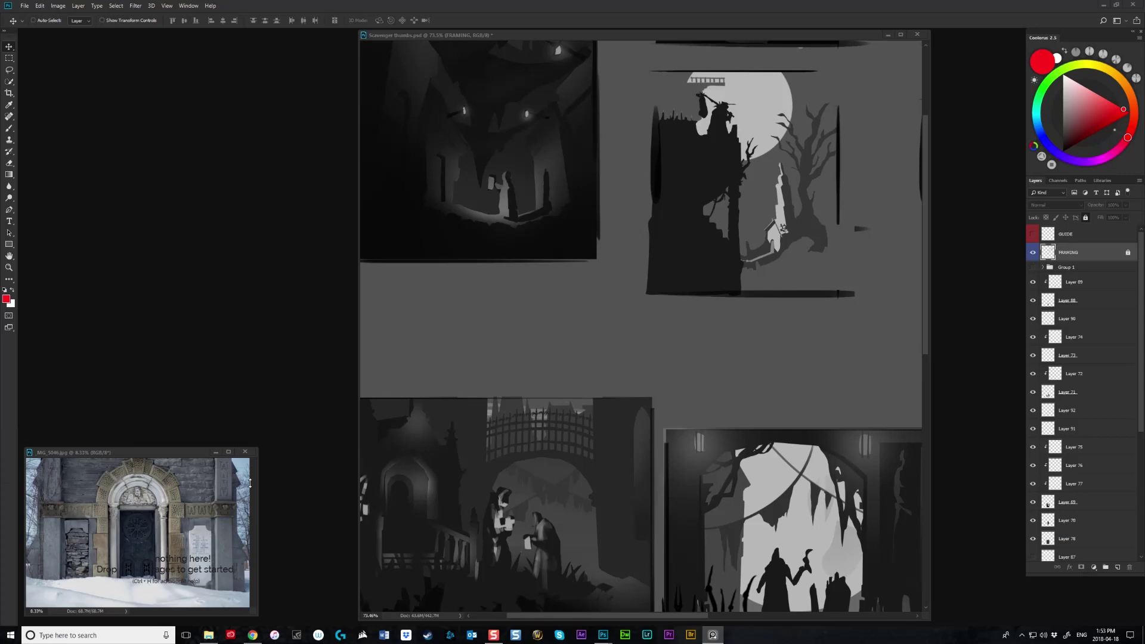
left_click_drag(211, 452, 241, 245)
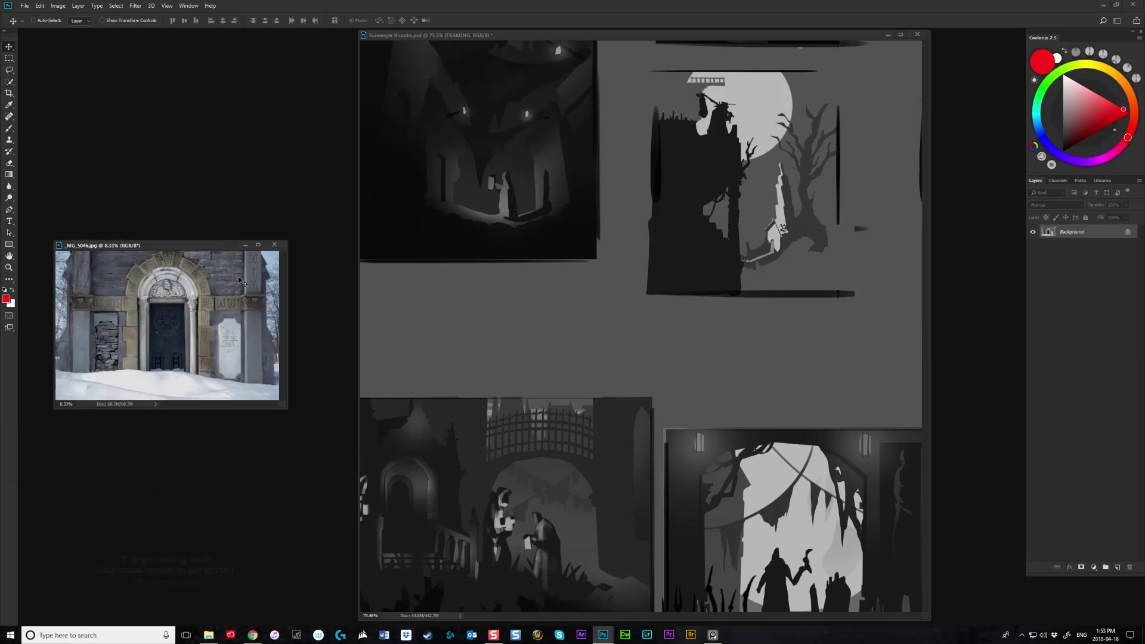
left_click(275, 245)
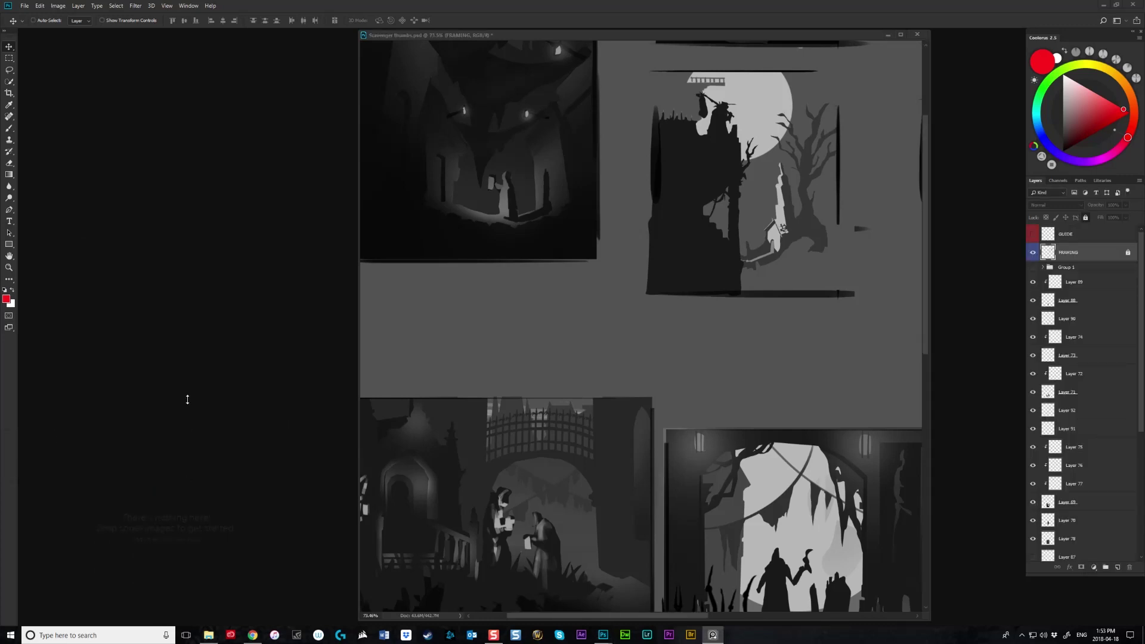
left_click_drag(474, 35, 385, 72)
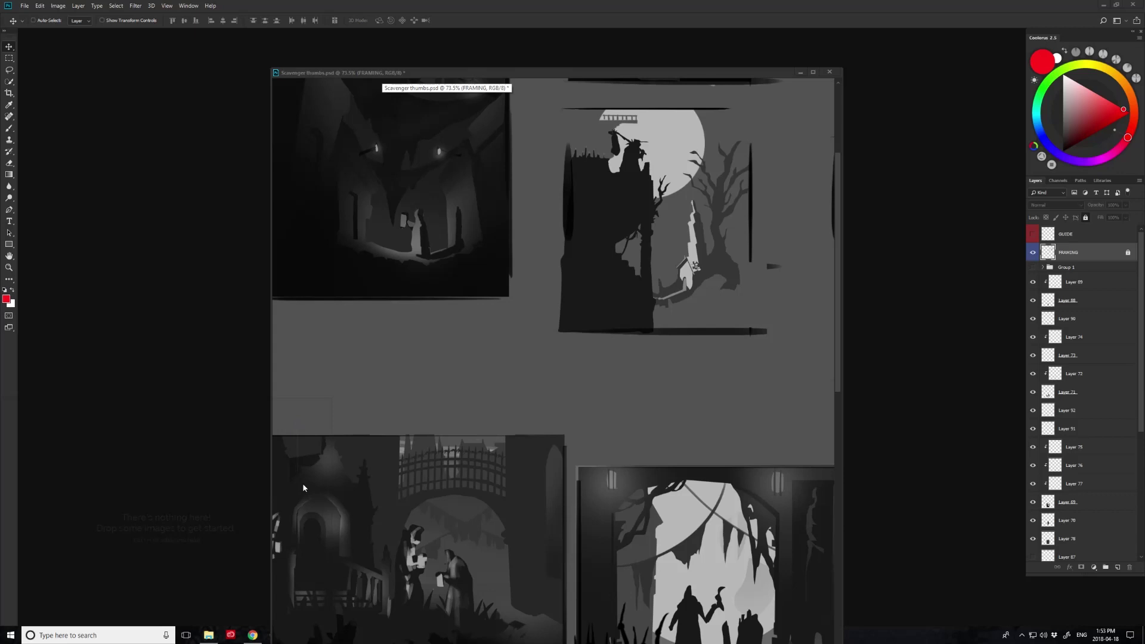
Turn on the Transparent To Mouse mode for the empty reference board and confirm ignoring mouse events
right_click(207, 511)
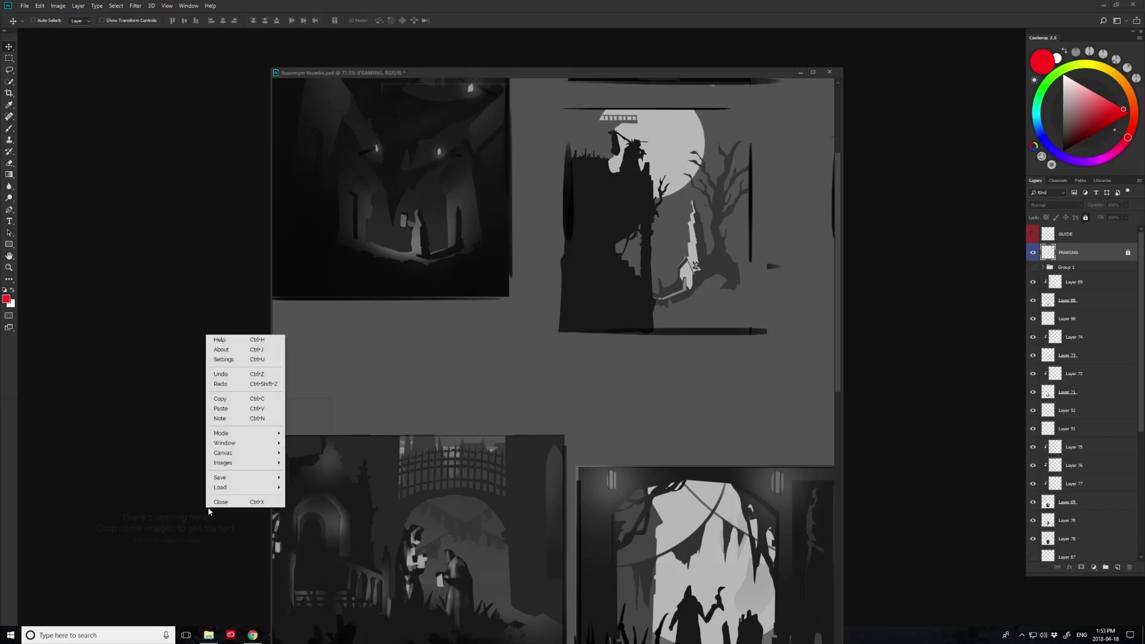
mouse_move(256, 434)
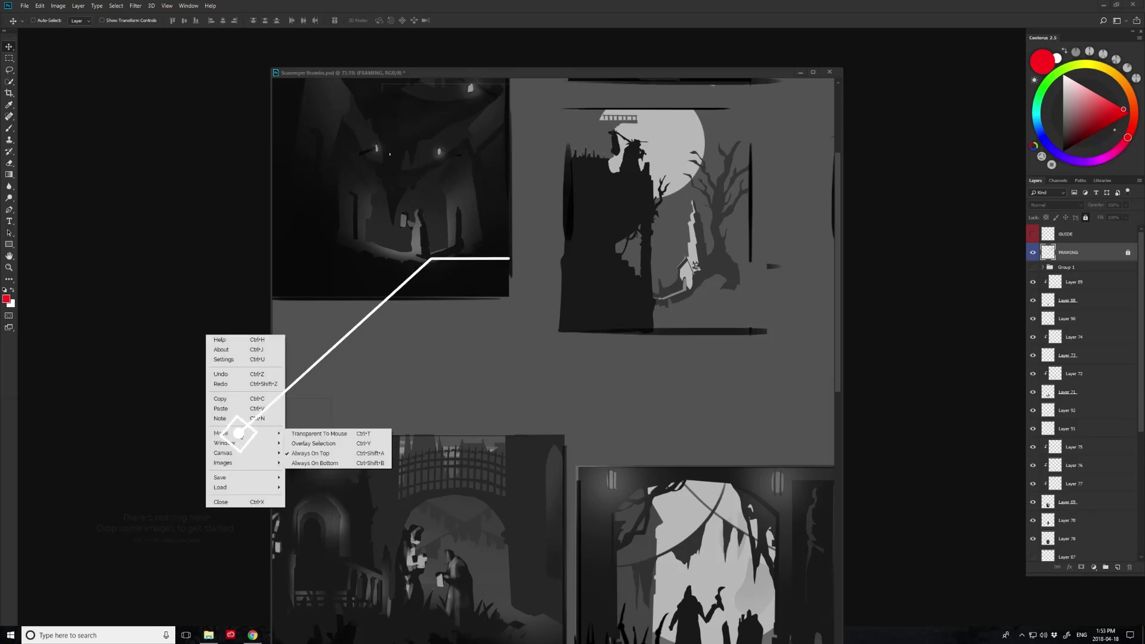
left_click(322, 435)
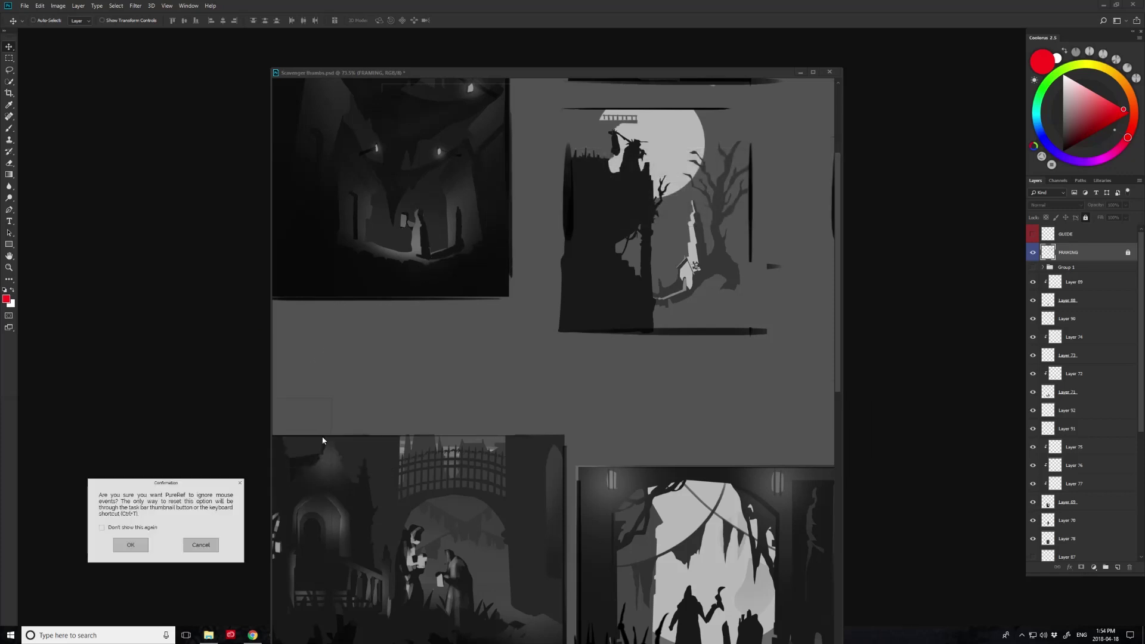
left_click(122, 545)
Add a new layer above FRAMING, paint a red brush stroke through the transparent reference board, and undo the stroke
key("b")
left_click(312, 433)
key("Return")
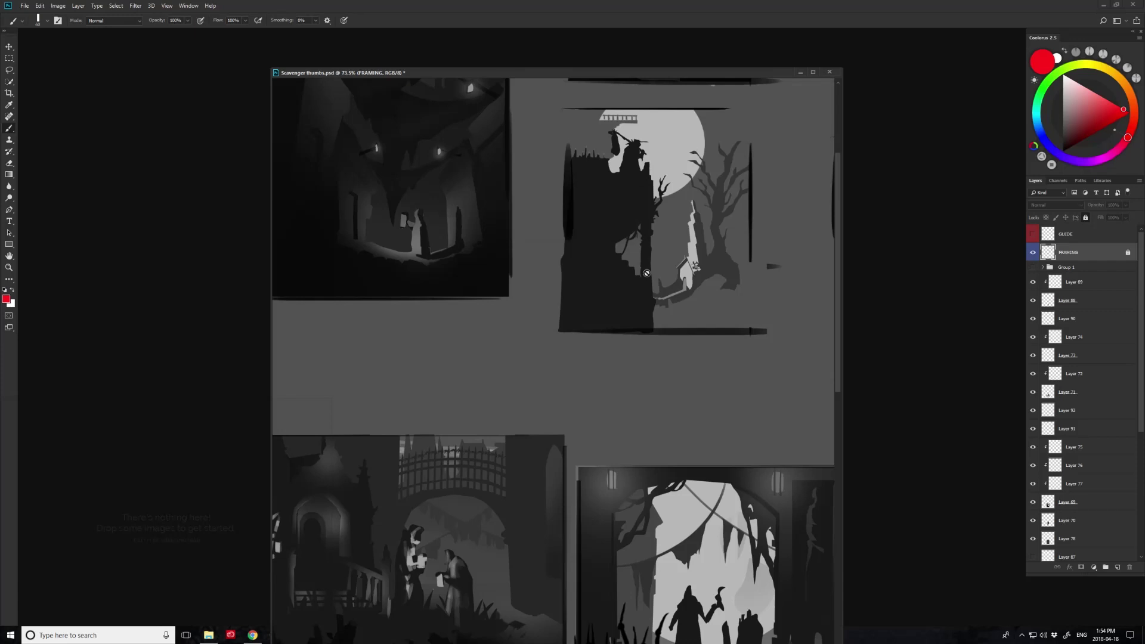
left_click(1117, 567)
mouse_move(308, 413)
left_mouse_down()
mouse_move(304, 444)
mouse_move(329, 526)
left_mouse_up()
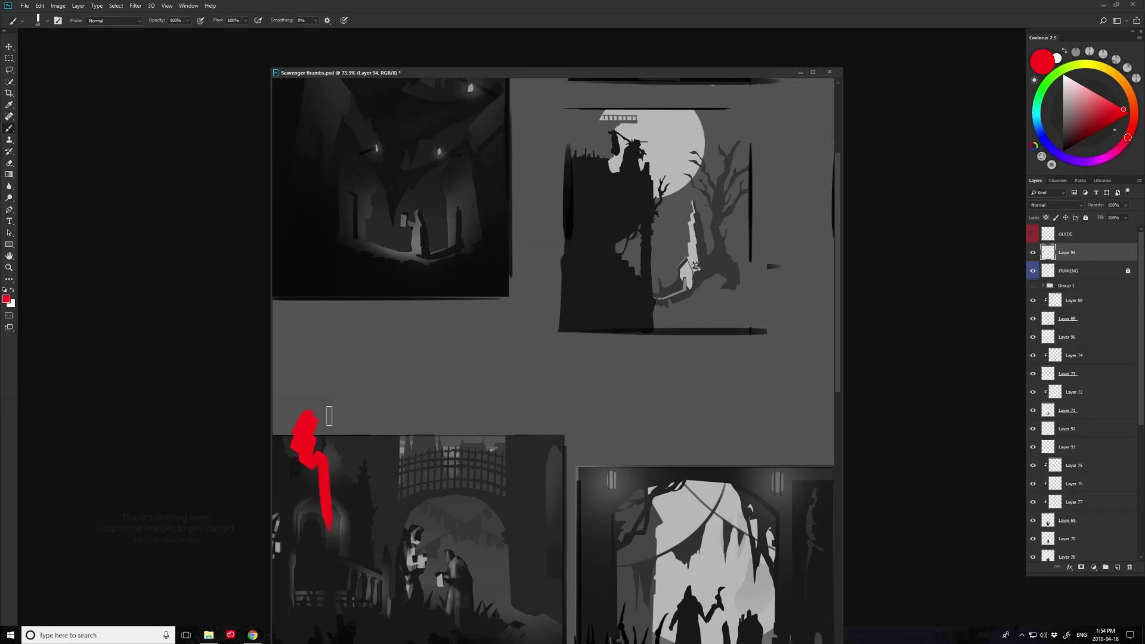
key("ctrl+z")
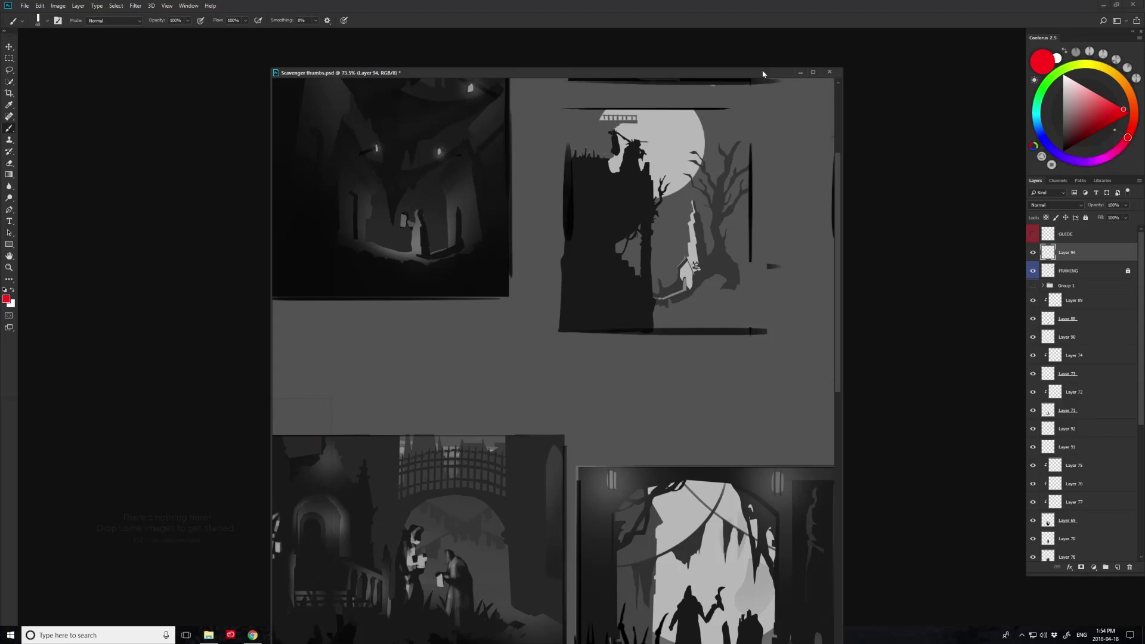
Snap the Scavenger thumbs.psd window to the workspace's upper-left corner and shrink its view to 16.67%
double_click(713, 73)
key("ctrl+minus")
key("ctrl+minus")
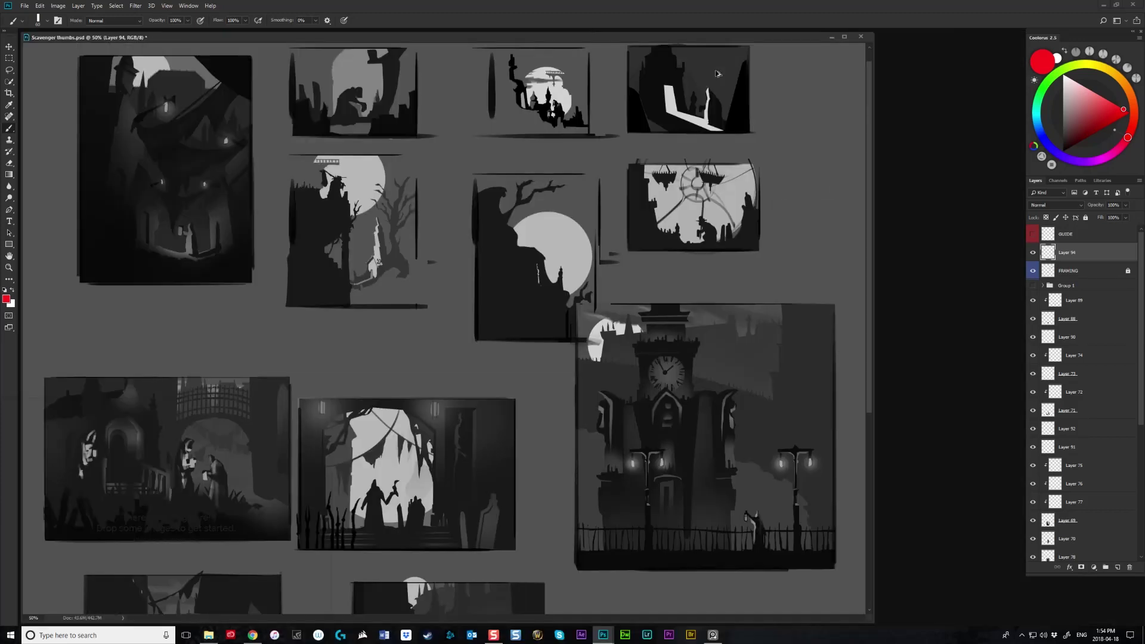
key("ctrl+minus")
key("ctrl+minus")
key("ctrl+minus")
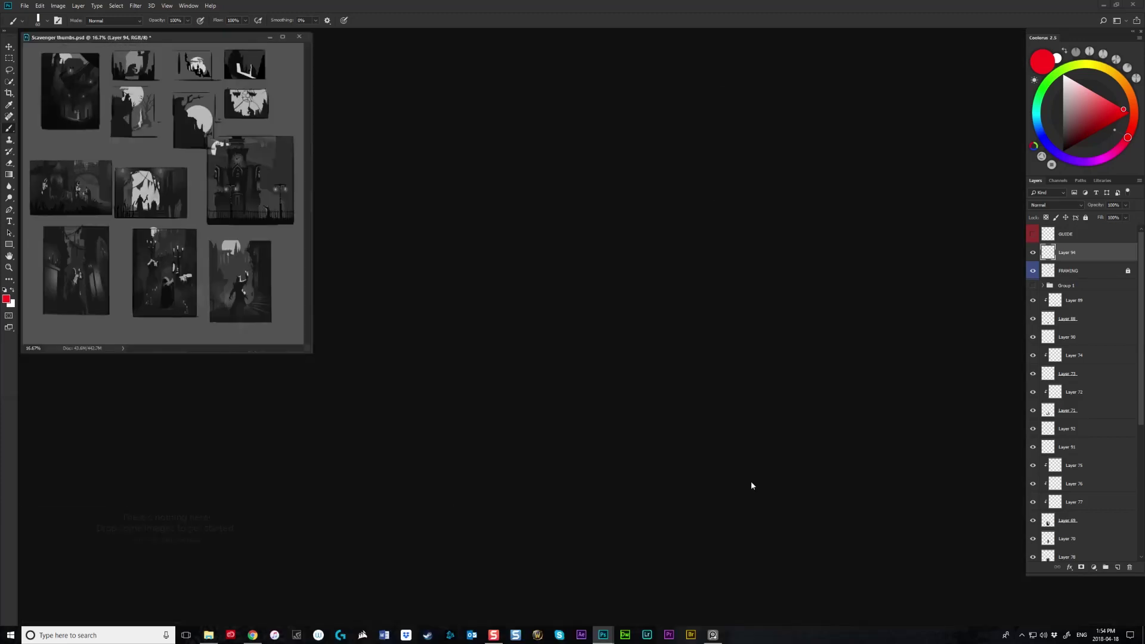
Turn off the reference board's Transparent To Mouse mode and place the board just below the thumbnails window
mouse_move(711, 637)
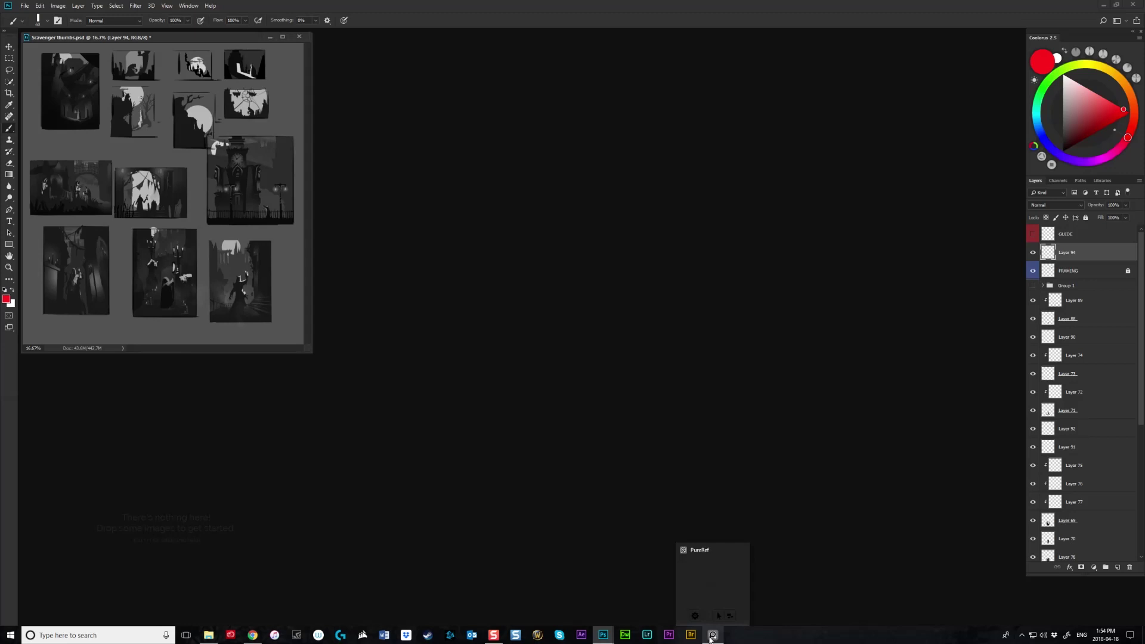
left_click(721, 618)
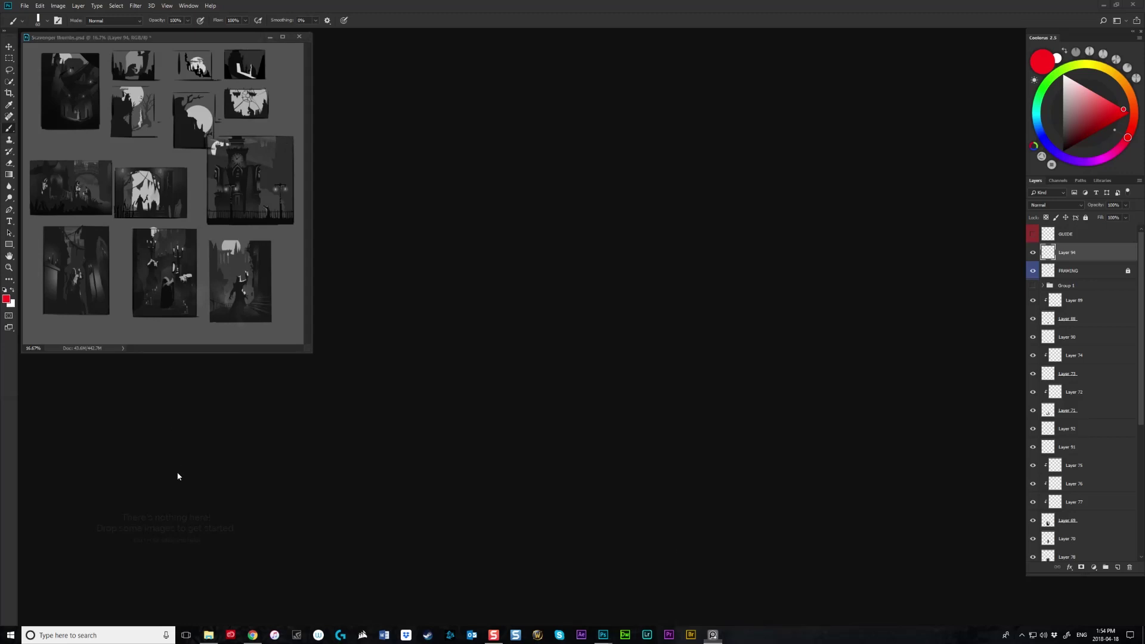
left_click_drag(133, 493, 247, 587)
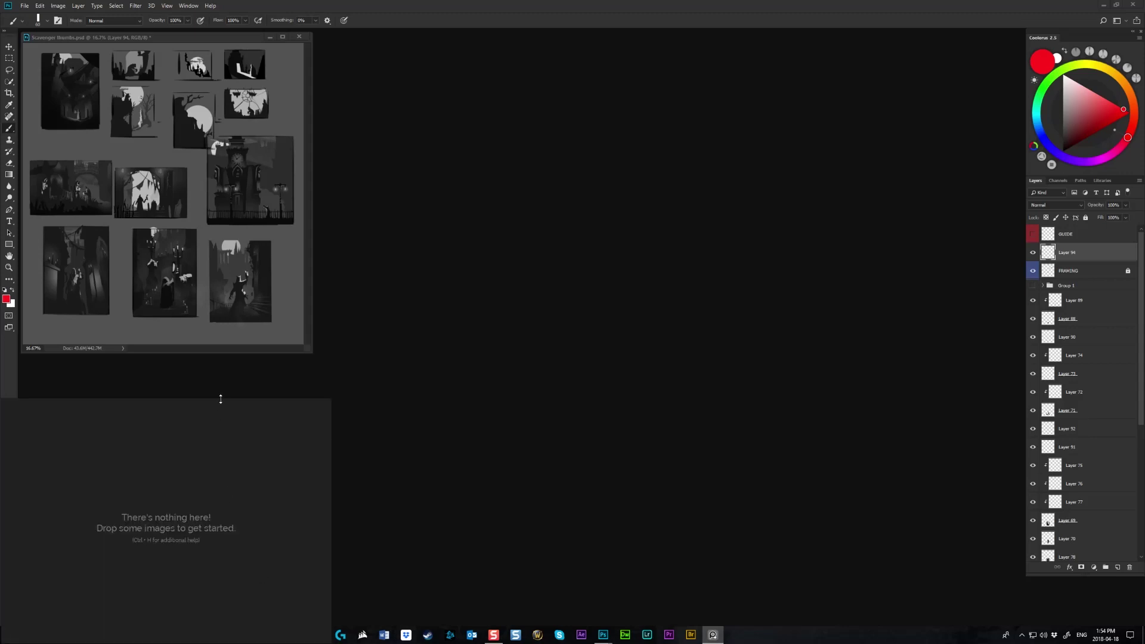
mouse_move(226, 418)
left_mouse_down()
mouse_move(286, 388)
mouse_move(245, 391)
mouse_move(234, 422)
left_mouse_up()
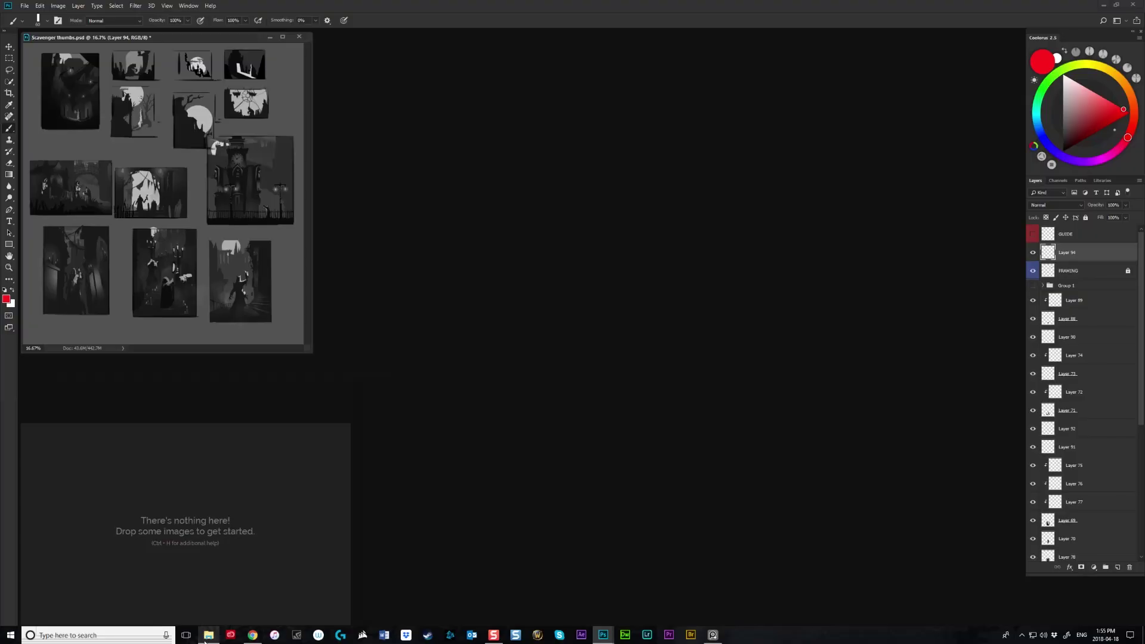
Add the first four photos from the Winter Graveyard Session 2 Edited folder to the reference board and close the folder
left_click(209, 635)
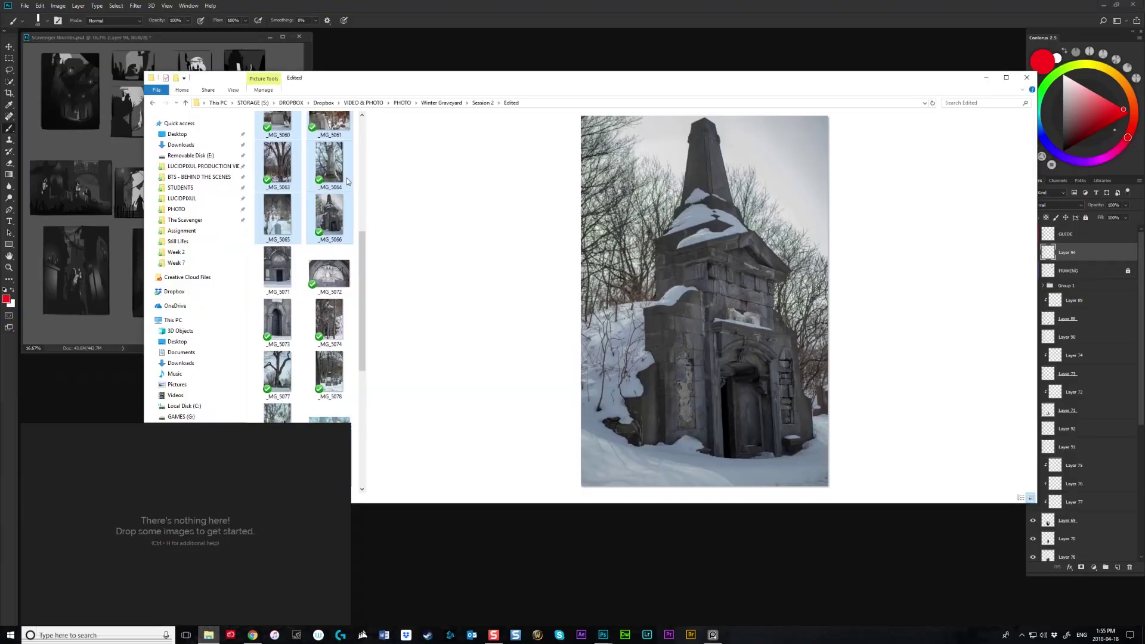
scroll(343, 179, "up", 5)
left_click(277, 131)
left_click(331, 179, "shift")
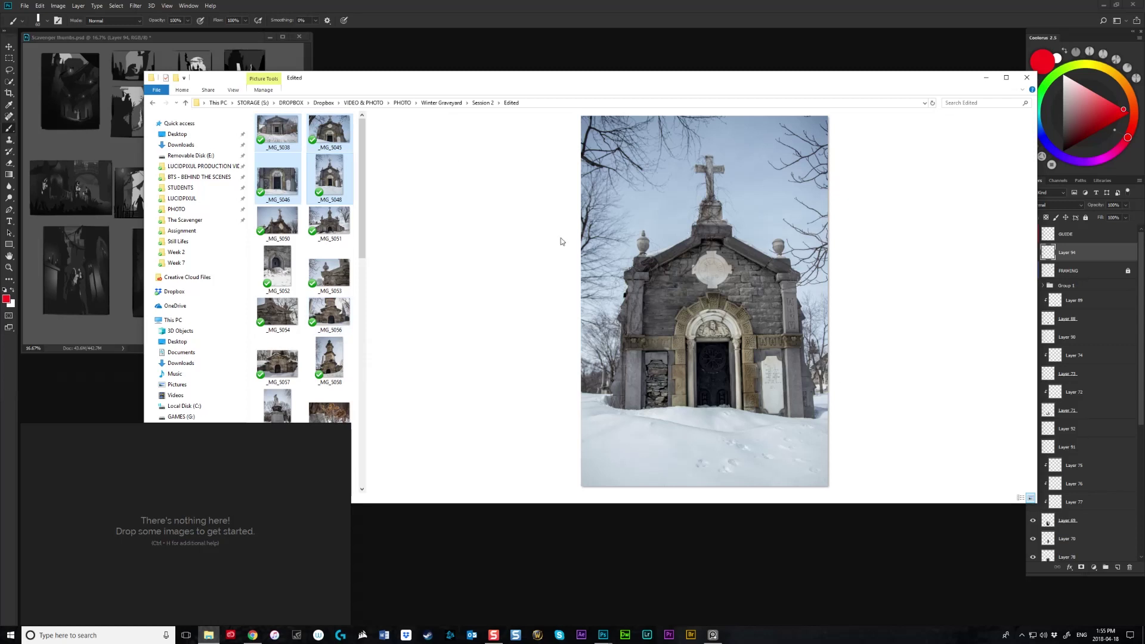
left_click_drag(327, 133, 323, 591)
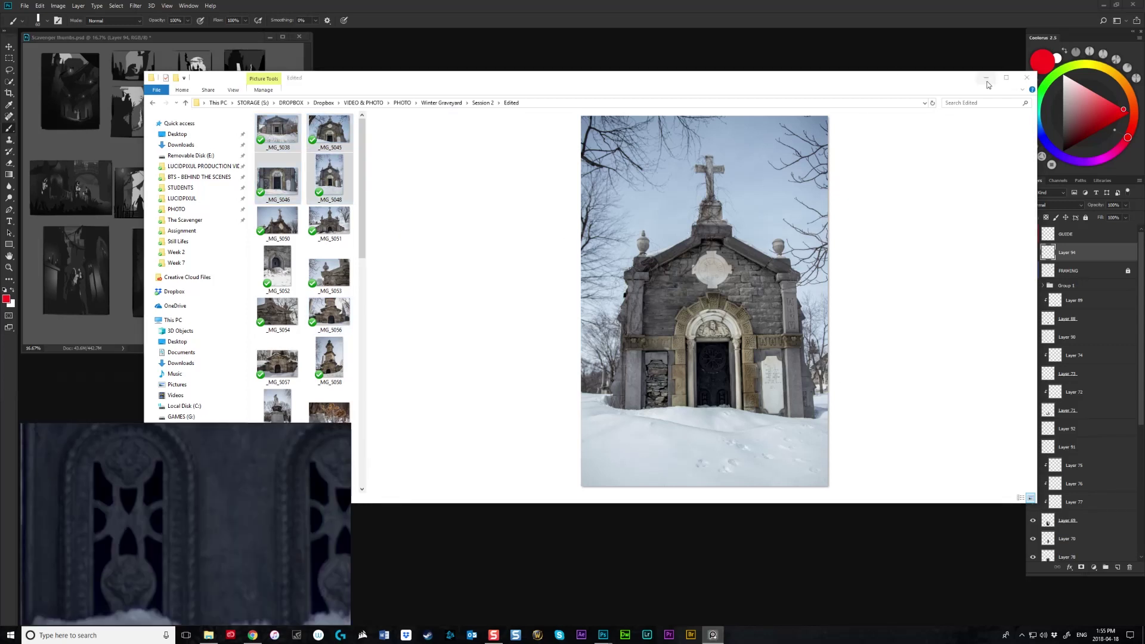
left_click(1027, 78)
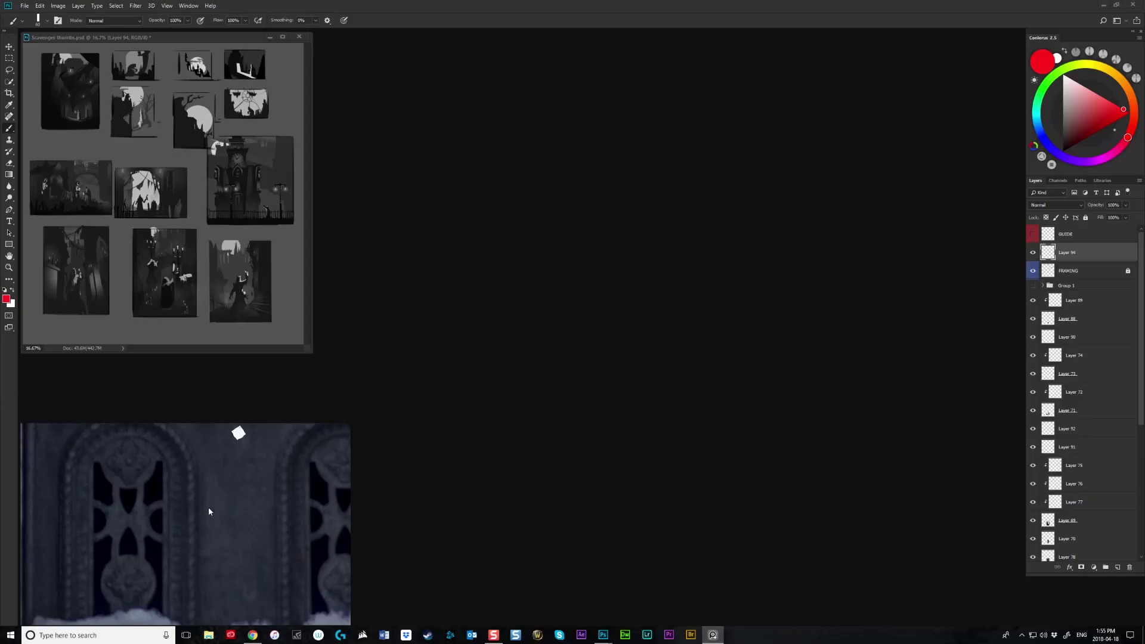
Zoom and pan around the reference board to examine the four mausoleum photos together and up close
scroll(208, 511, "down", 8)
scroll(208, 512, "down", 5)
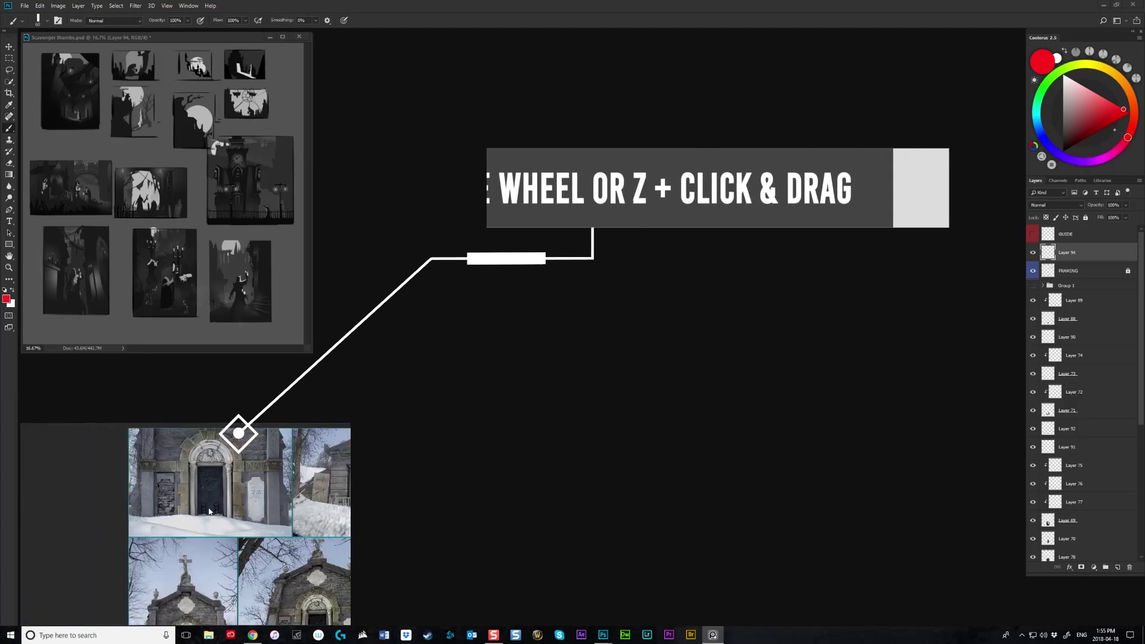
left_click_drag(140, 455, 295, 575)
left_click_drag(229, 490, 154, 455)
scroll(154, 459, "up", 2)
scroll(153, 460, "down", 5)
scroll(155, 463, "up", 1)
scroll(155, 453, "down", 1)
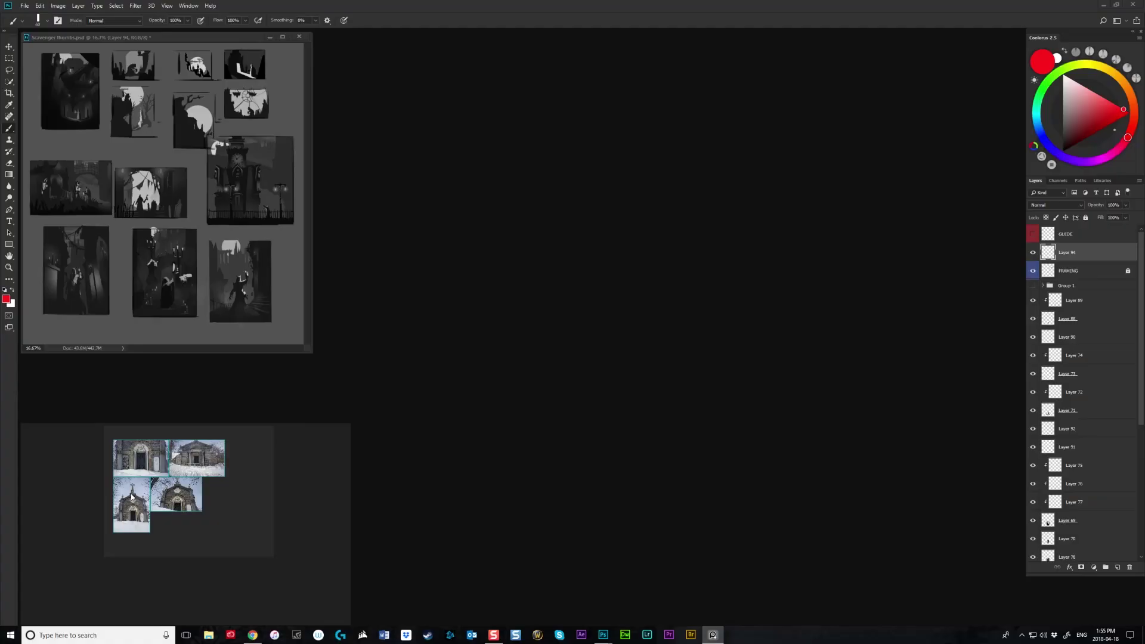
left_click_drag(128, 508, 236, 595)
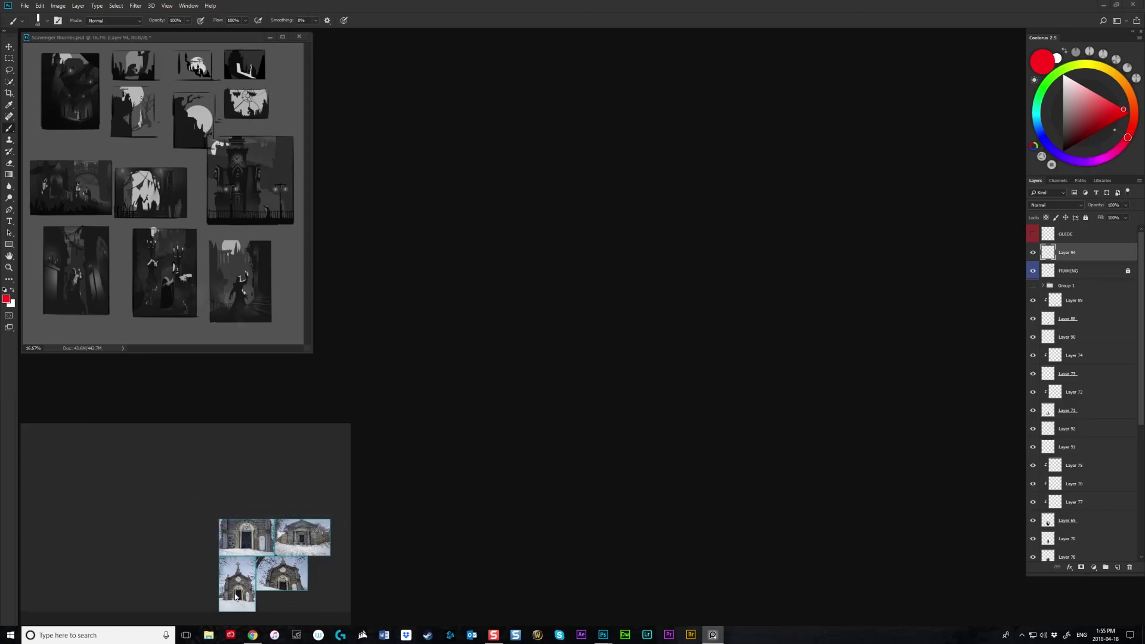
scroll(194, 581, "down", 3)
left_click_drag(245, 557, 163, 501)
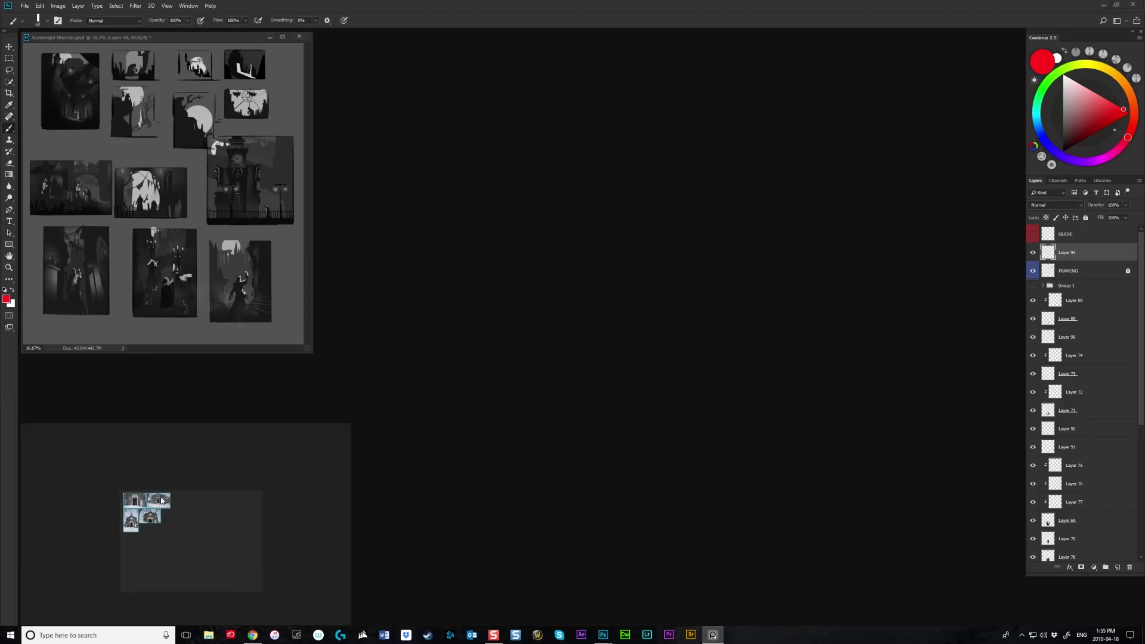
scroll(156, 521, "up", 3)
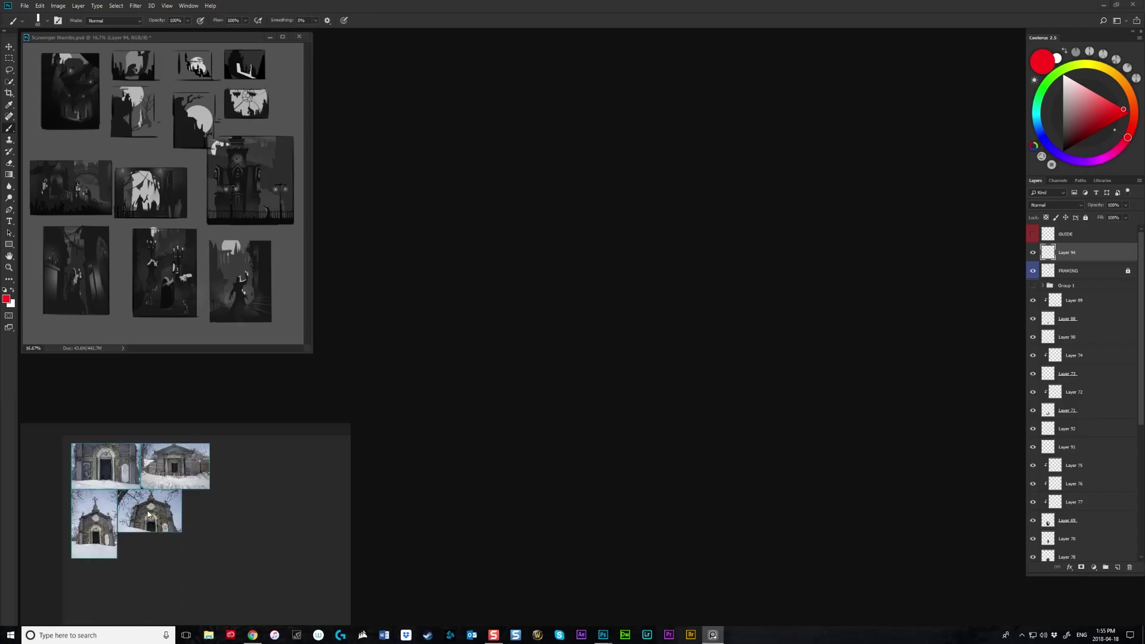
scroll(149, 516, "up", 3)
scroll(149, 517, "down", 3)
scroll(149, 520, "up", 1)
scroll(149, 520, "up", 3)
scroll(157, 524, "down", 3)
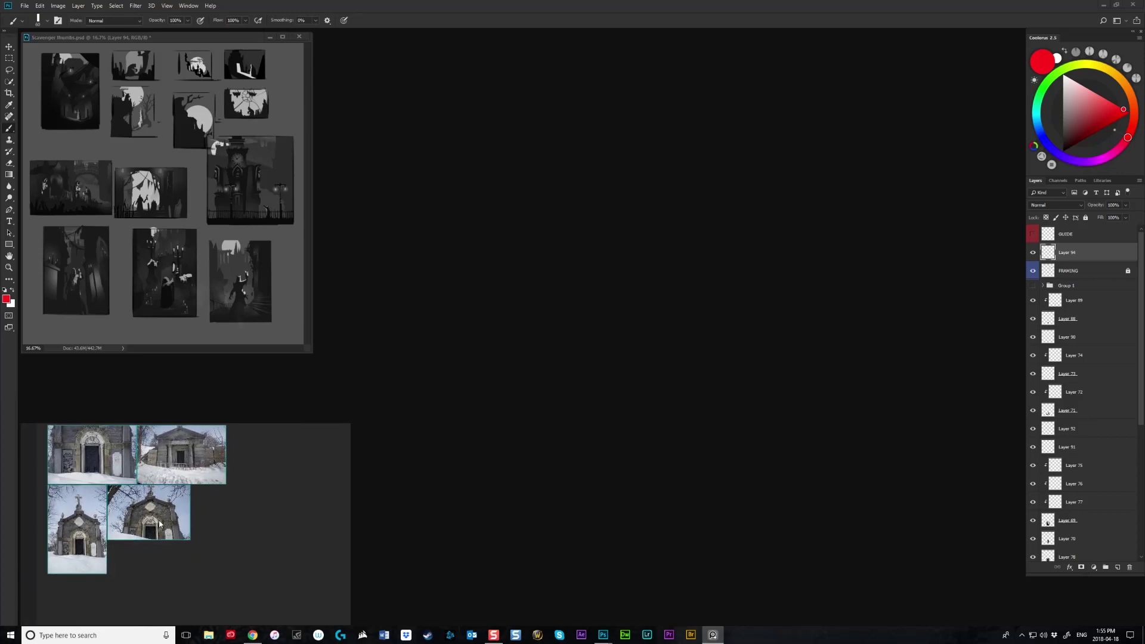
scroll(159, 523, "down", 1)
scroll(103, 456, "up", 2)
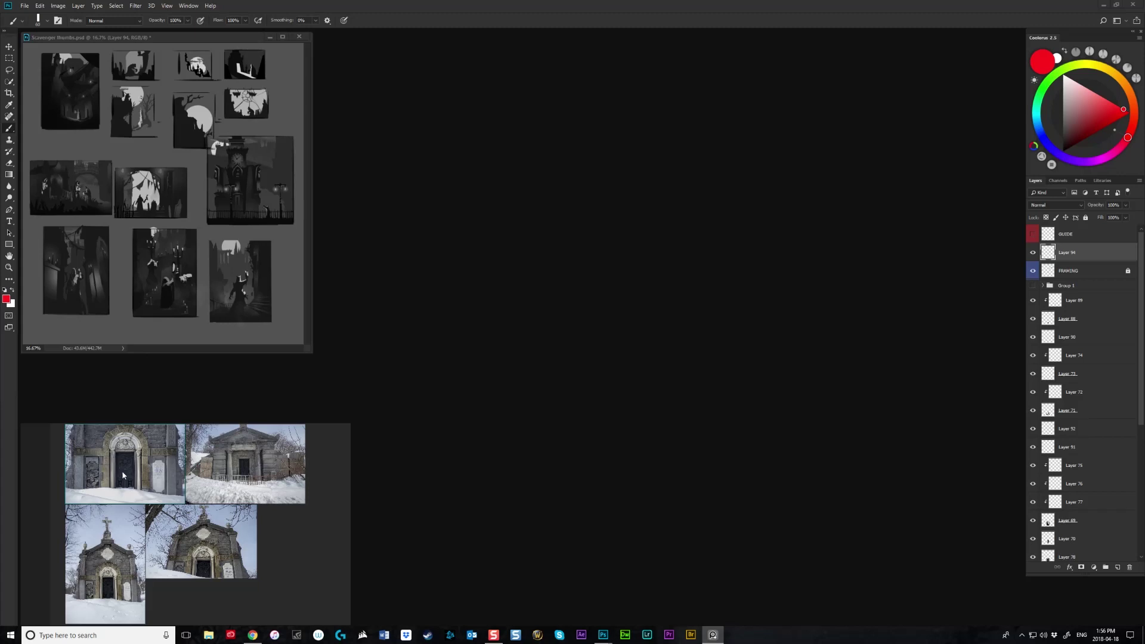
Focus the reference board on the arched doorway photo, switching between the single photo and the full overview
double_click(127, 467)
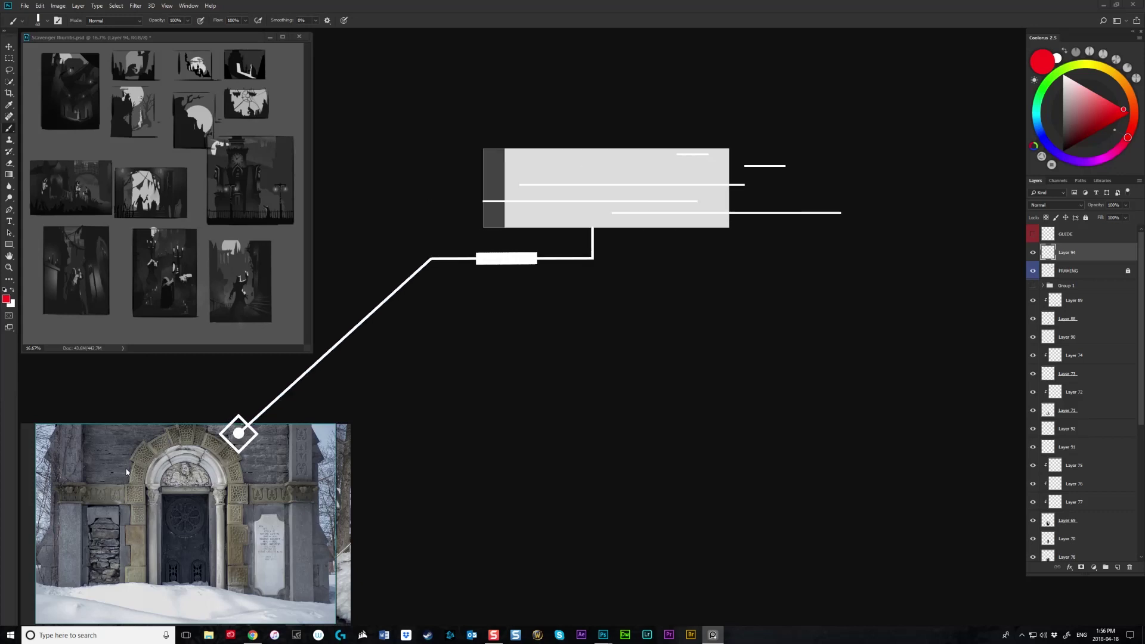
double_click(128, 472)
key("space")
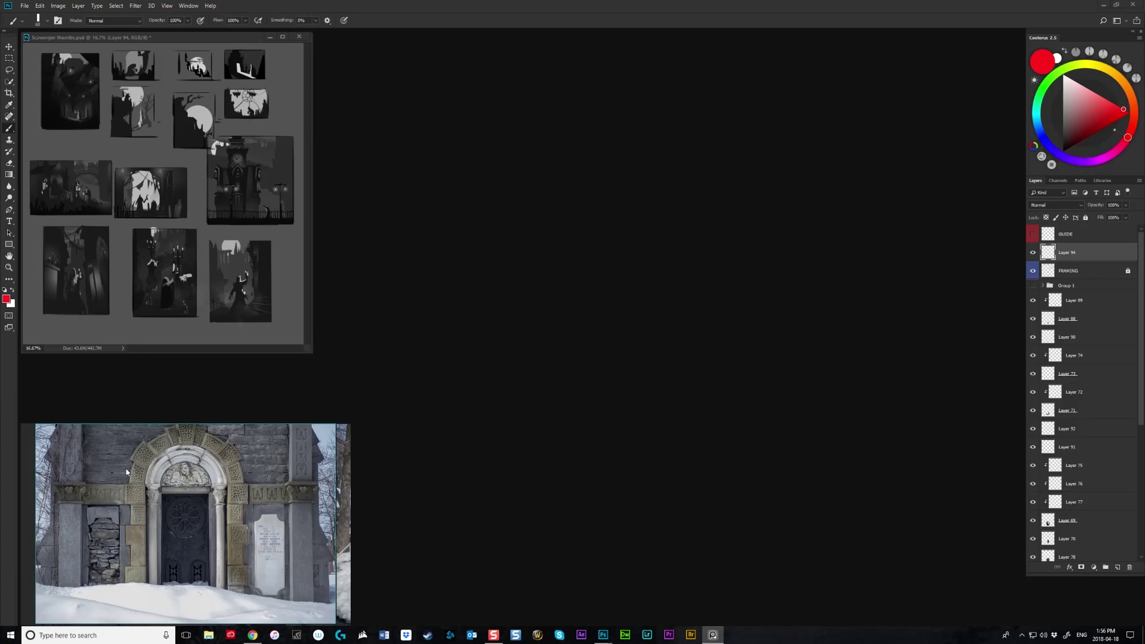
key("space")
double_click(127, 472)
key("space")
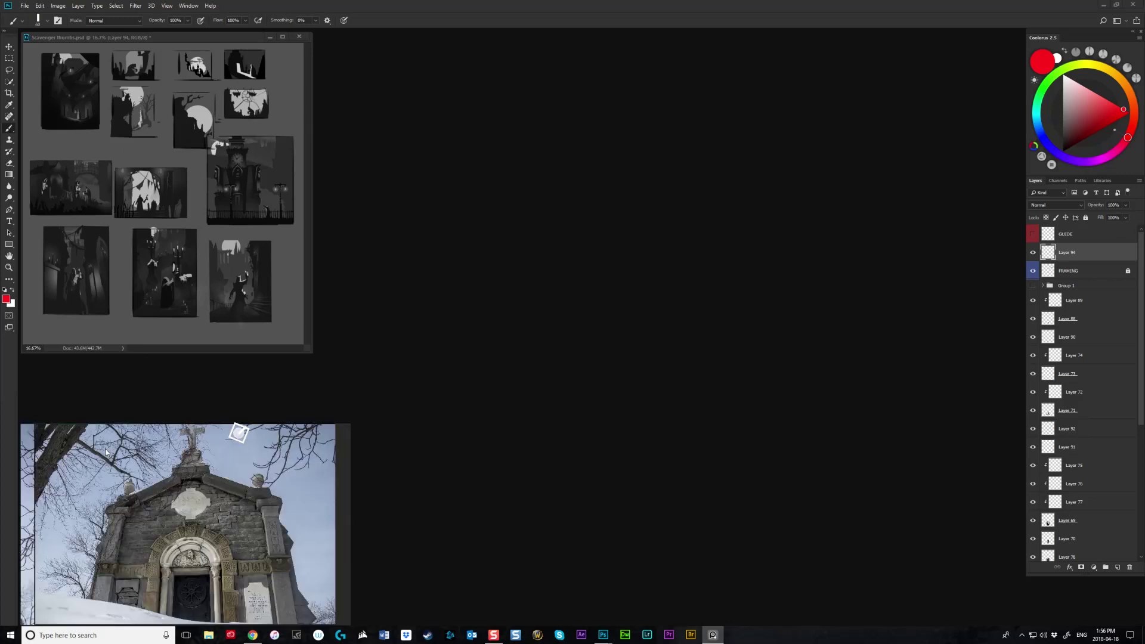
Browse forward and back through the focused reference photos one at a time and return to the board overview
key("Right")
key("Right")
key("Right")
key("Right")
key("Right")
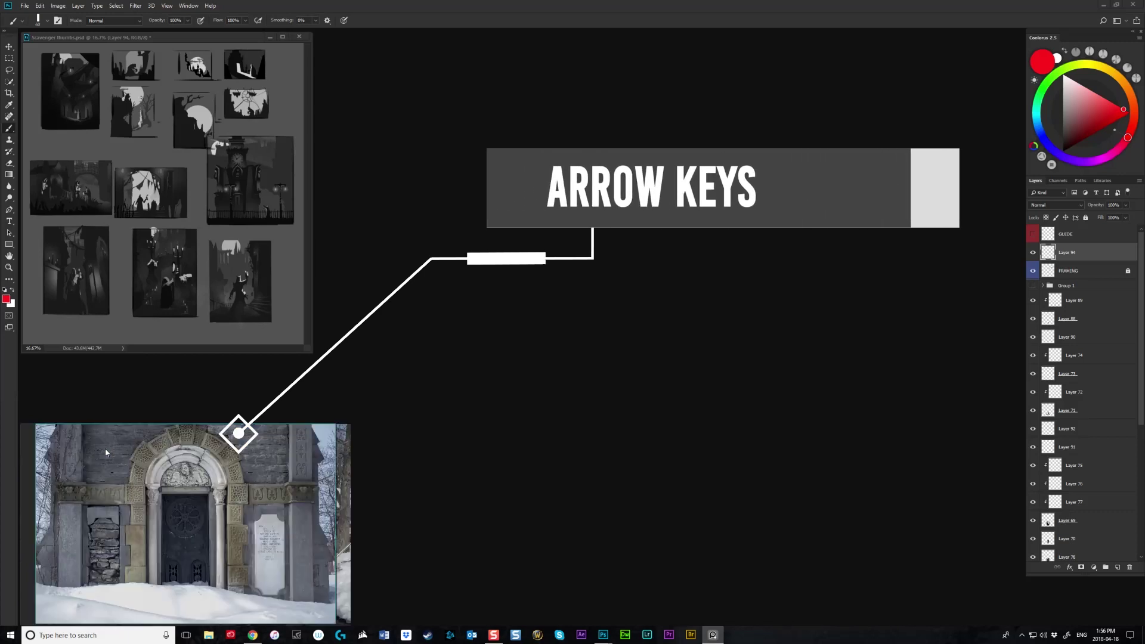
key("Right")
key("Left")
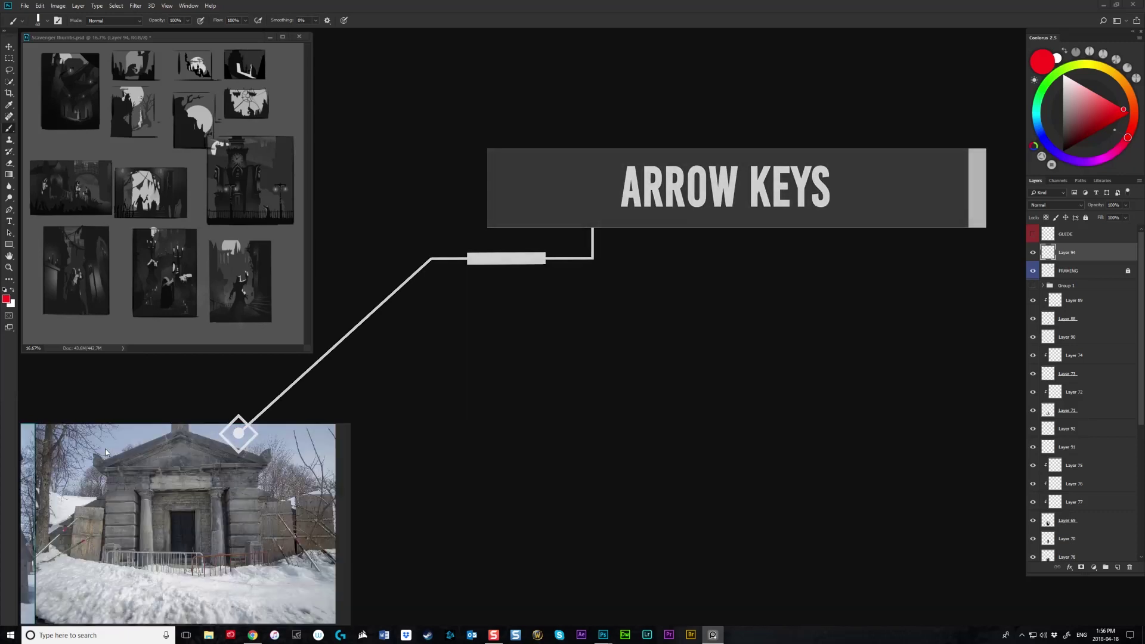
key("Right")
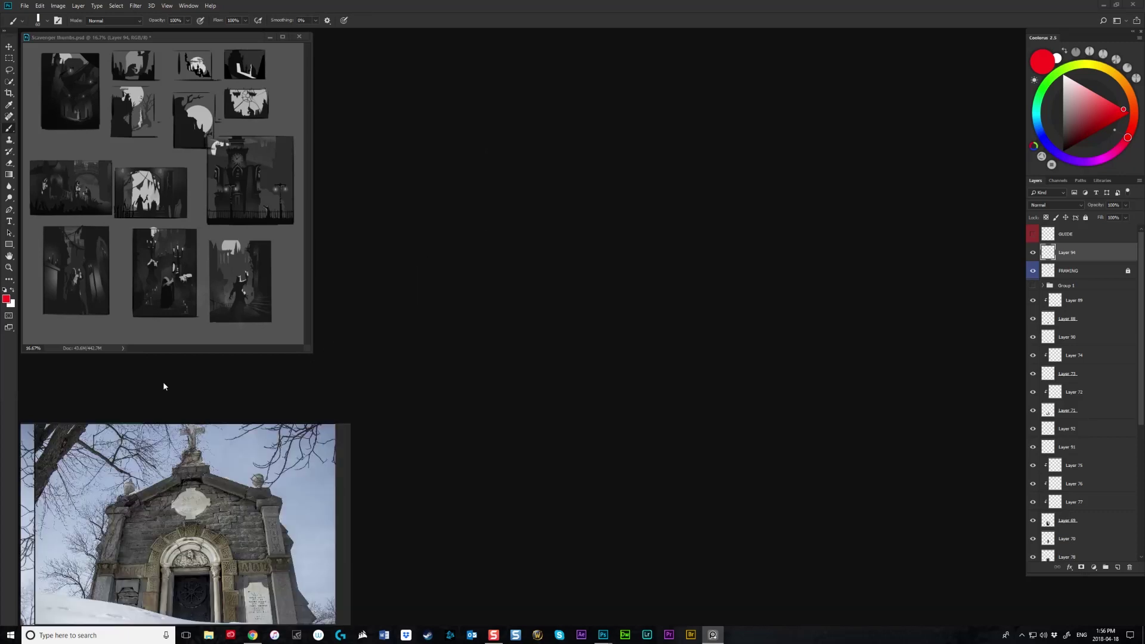
key("space")
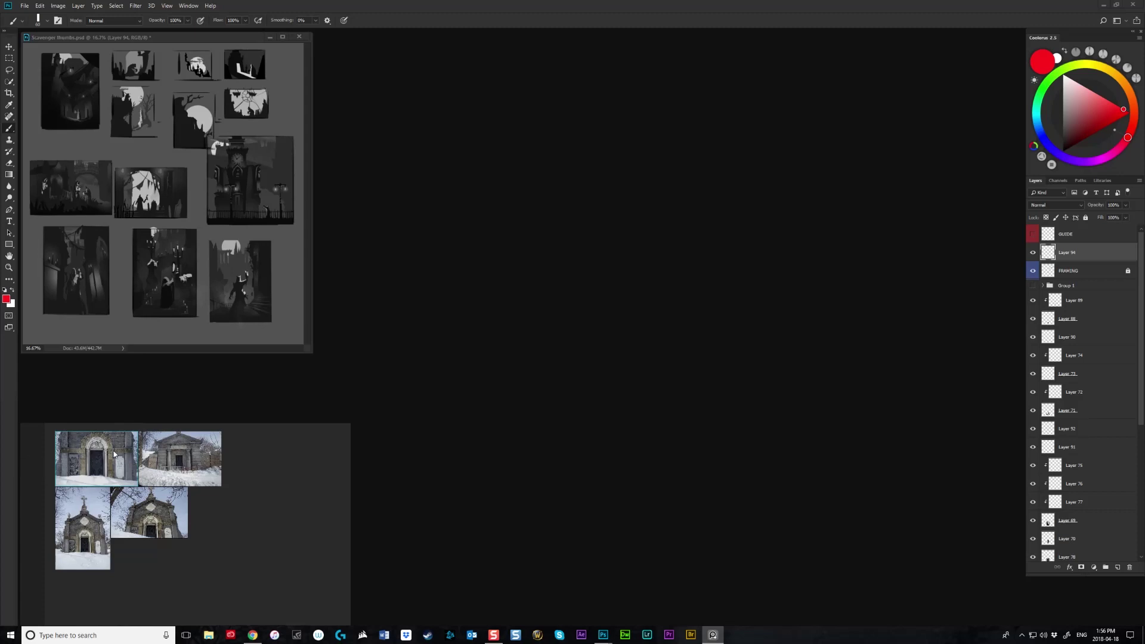
Move the arched doorway photo over its neighbours and arrange the photos back into a packed layout
scroll(114, 455, "up", 5)
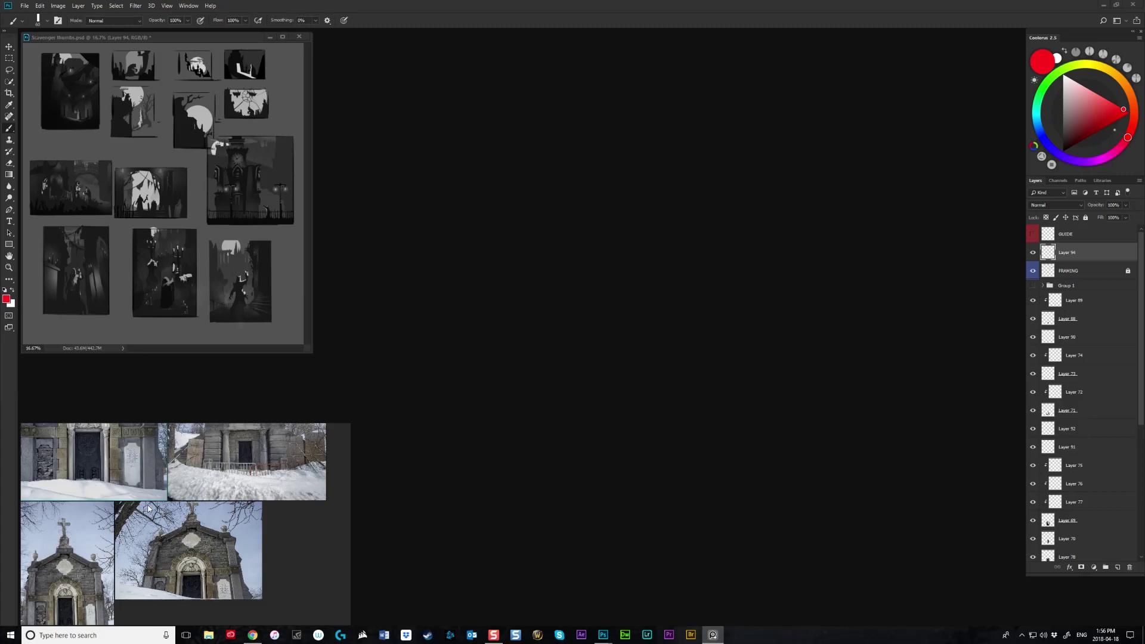
scroll(122, 463, "up", 2)
left_click_drag(134, 535, 195, 538)
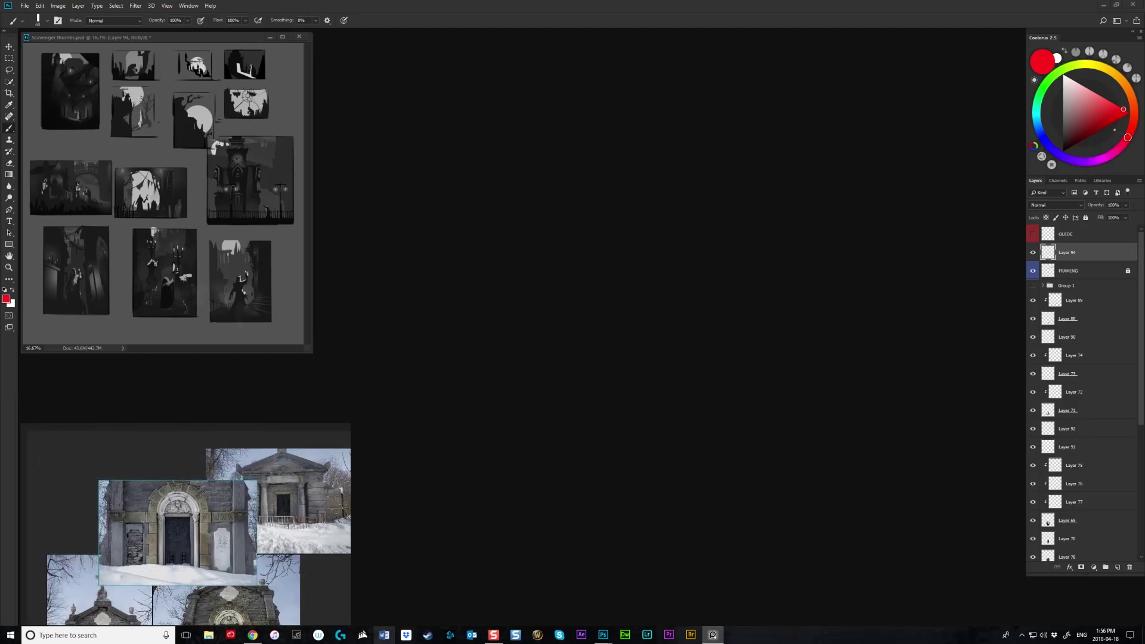
key("ctrl+p")
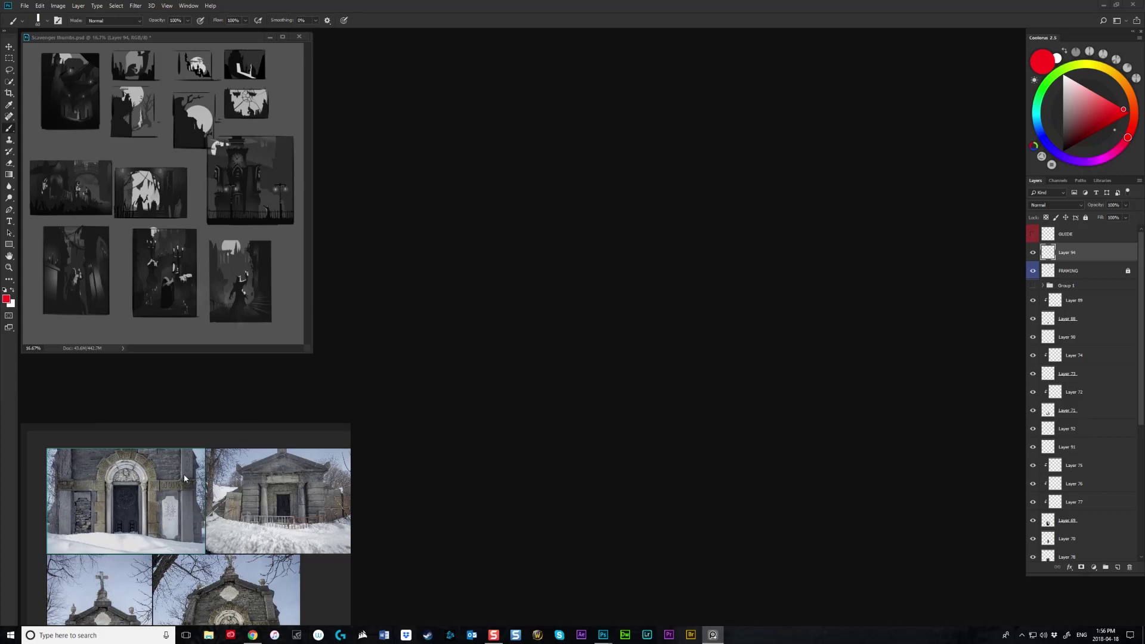
Rearrange the board's photos, scaling down the wide chapel photo and rotating the columned mausoleum photo beneath it
scroll(185, 477, "down", 2)
left_click_drag(105, 444, 213, 561)
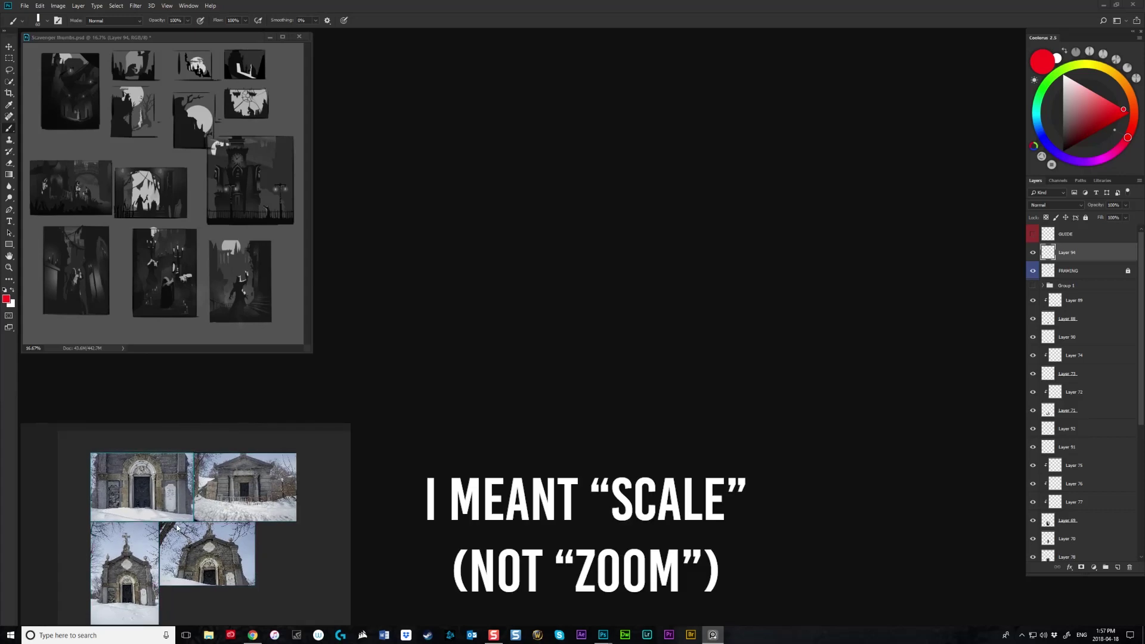
left_click_drag(168, 514, 220, 573)
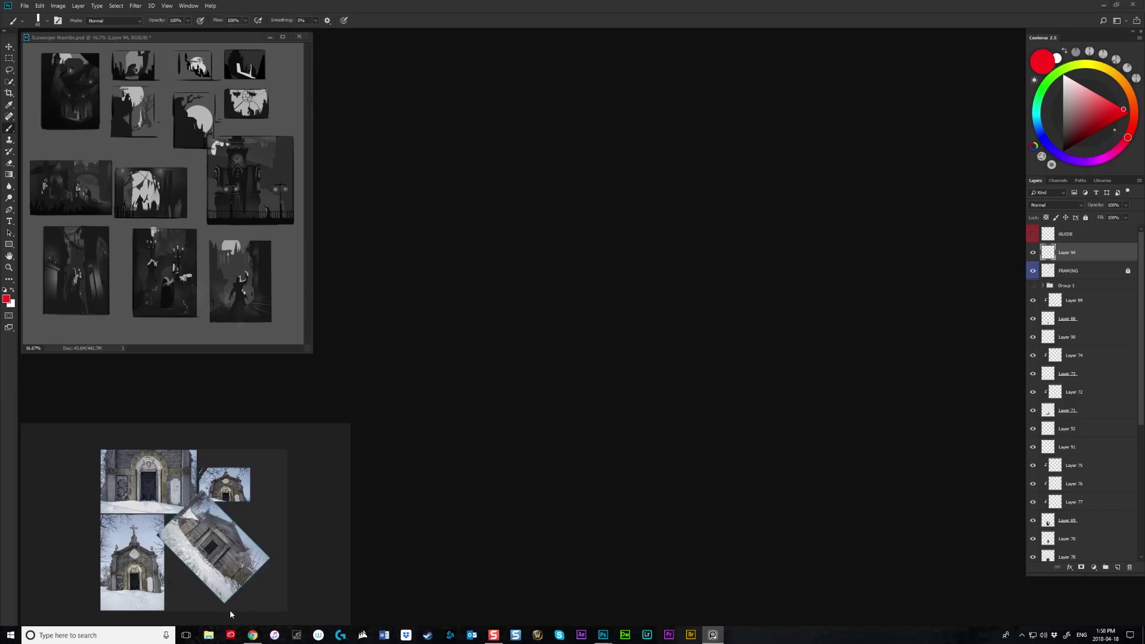
Select all the board's photos, straighten the rotated columned mausoleum photo and pack the photos into an even layout
left_click_drag(284, 489, 149, 617)
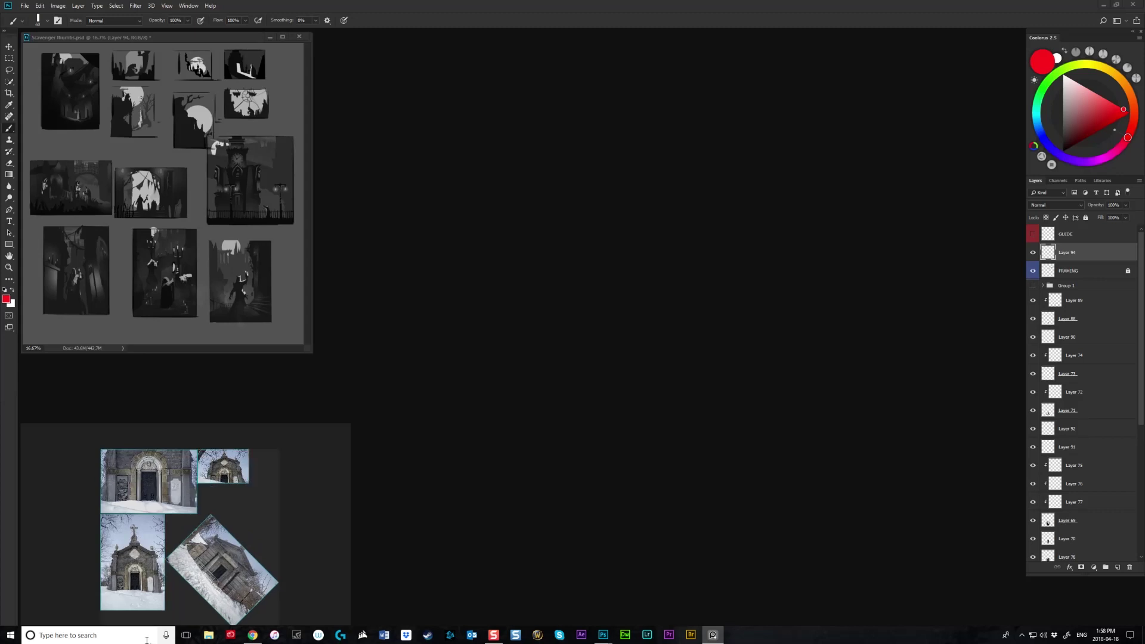
left_click(177, 555)
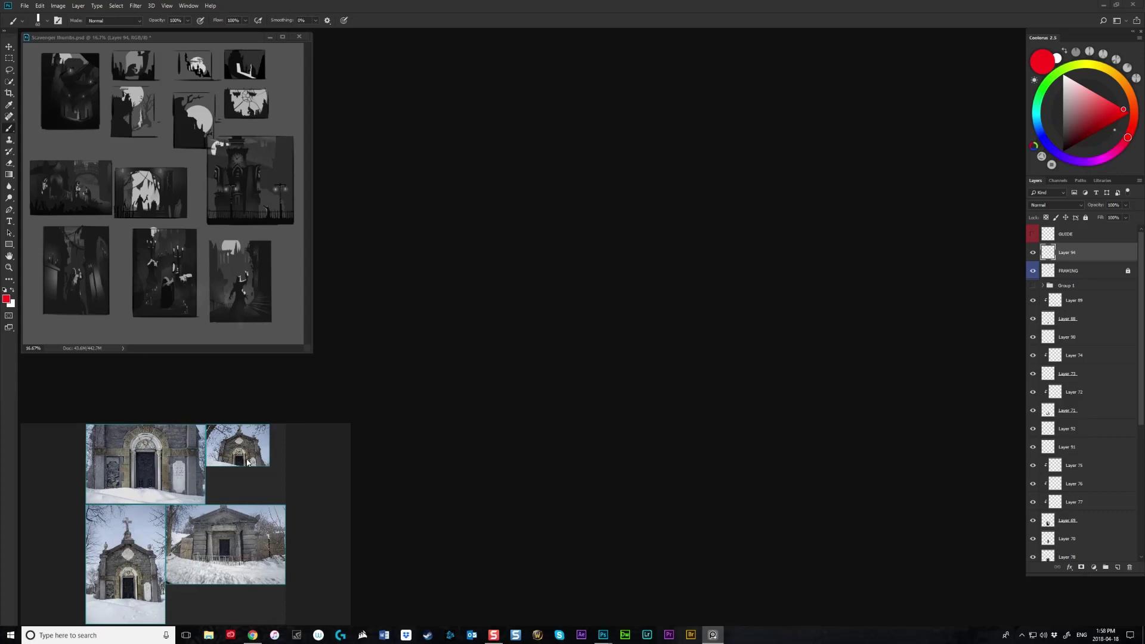
left_click(243, 498)
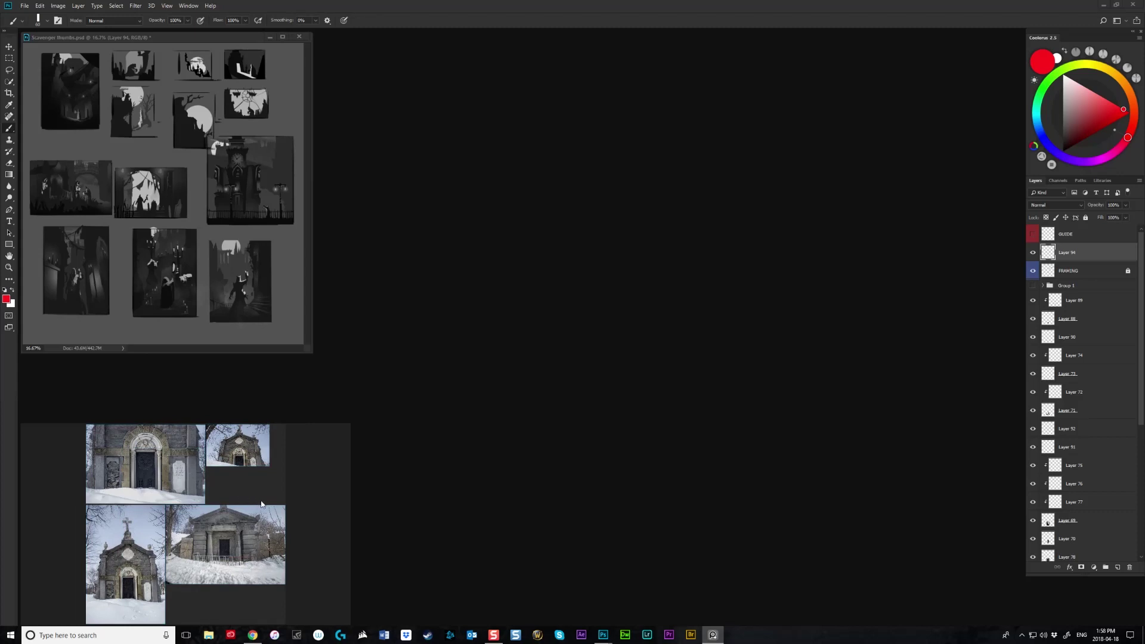
Add the note "I'm adding a note here" on the board, colour its text dark red and increase its black background's opacity
left_click(235, 556)
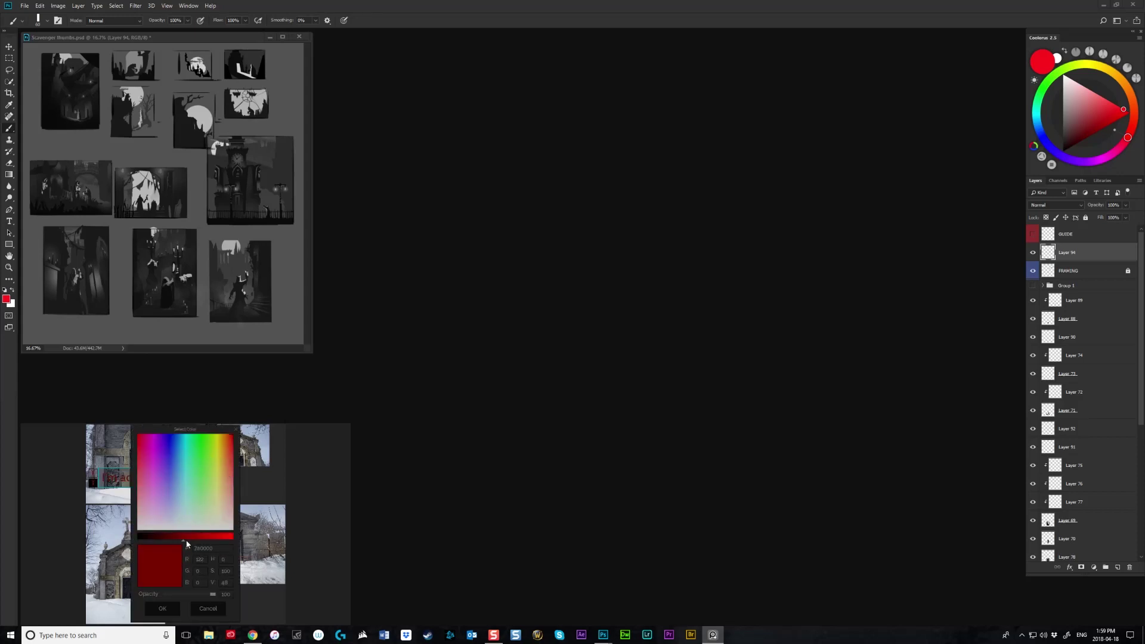
left_click(164, 608)
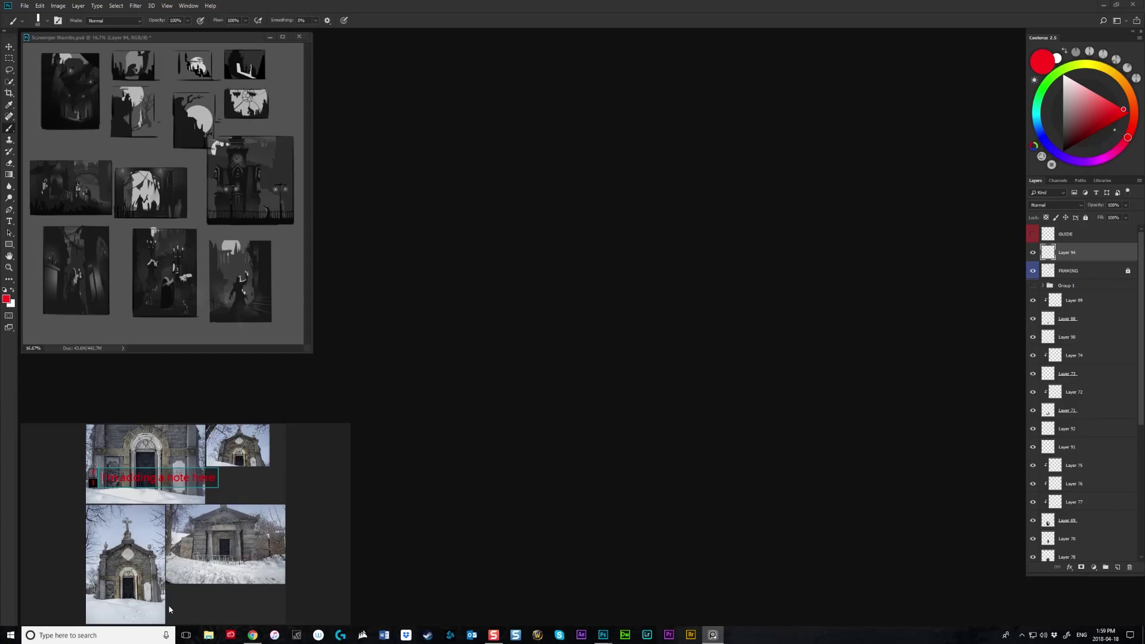
left_click(93, 483)
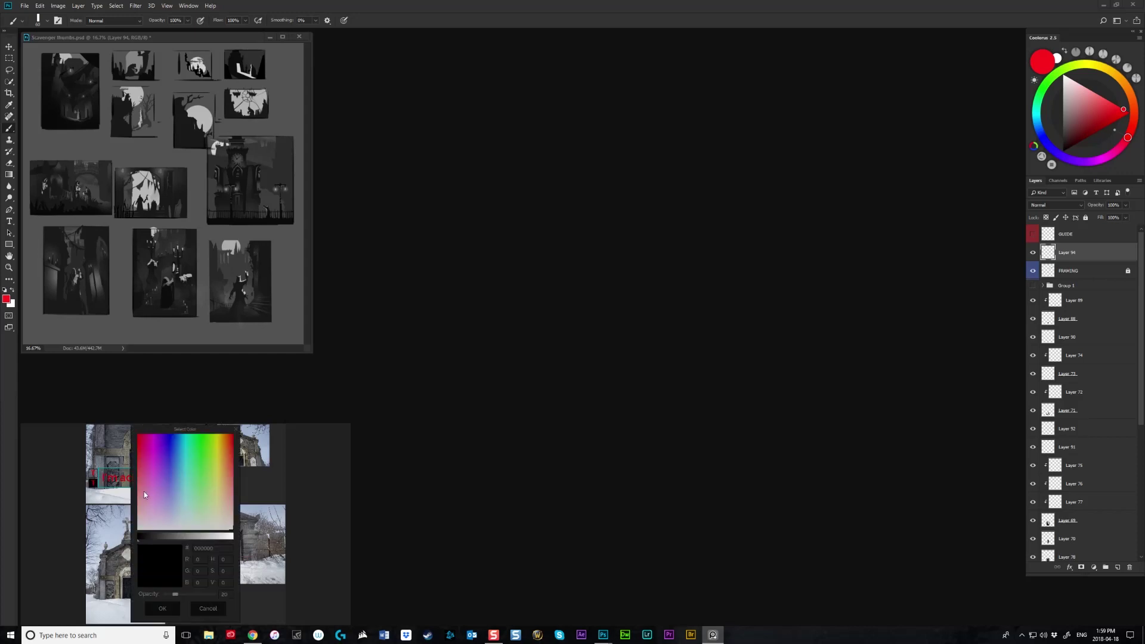
left_click_drag(151, 484, 170, 459)
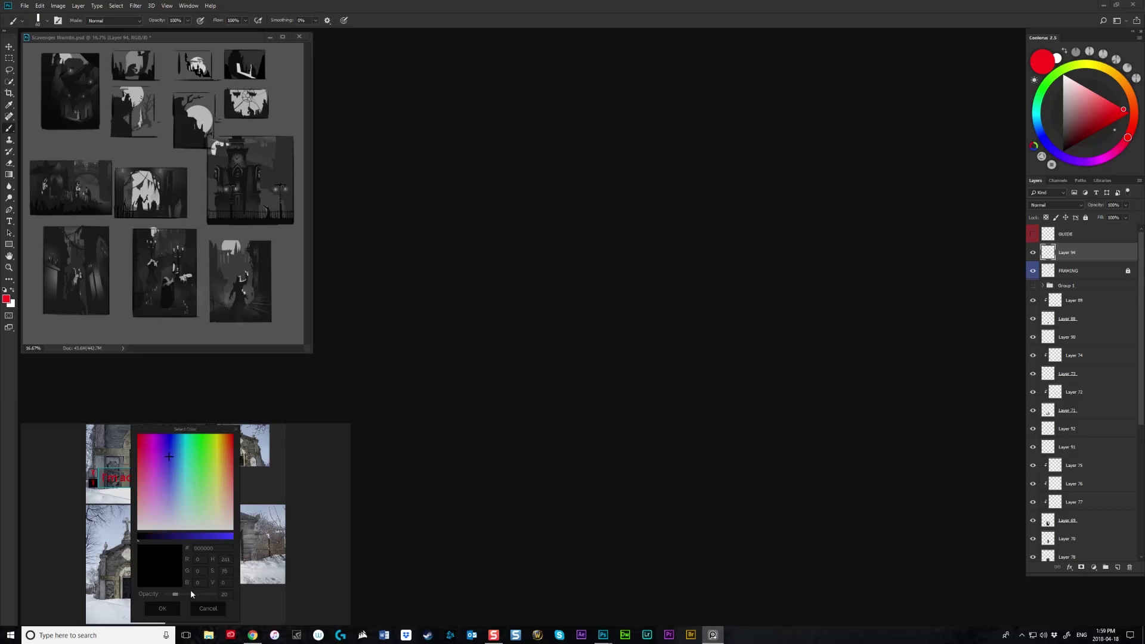
left_click_drag(176, 595, 191, 595)
left_click(162, 608)
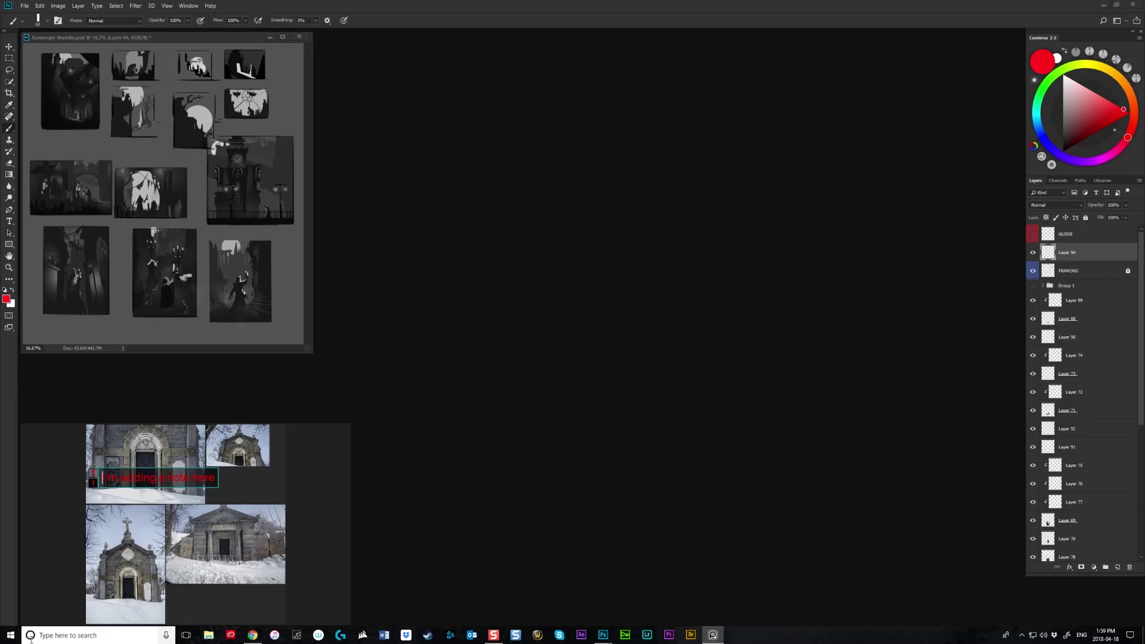
Move and resize the text note over the photos, then delete it from the board
left_click_drag(197, 477, 248, 491)
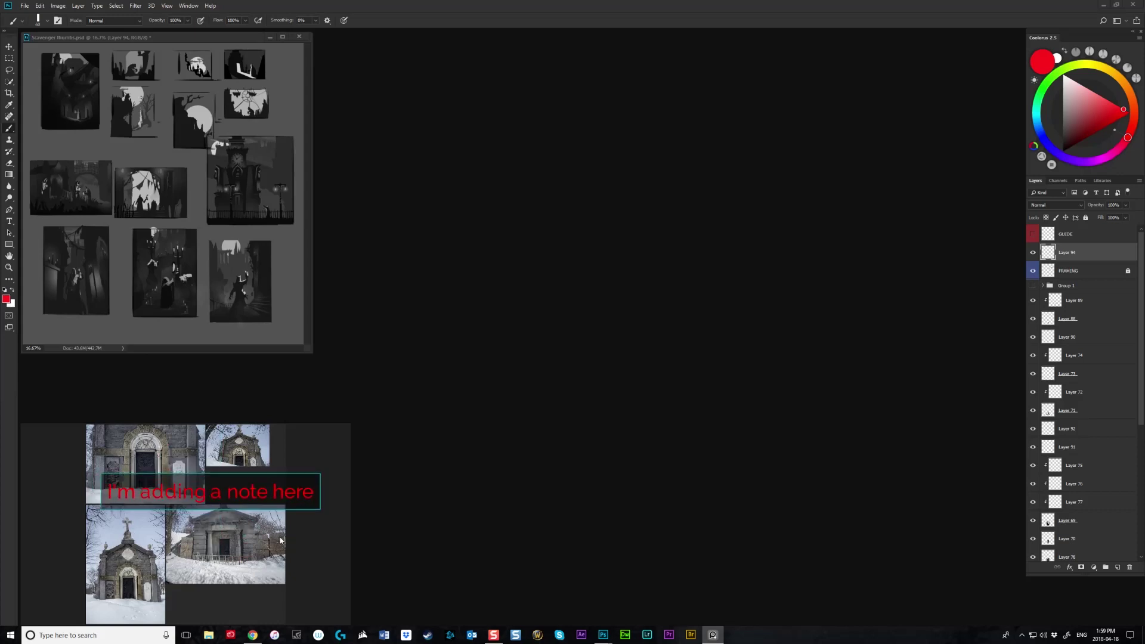
left_click_drag(230, 495, 198, 480)
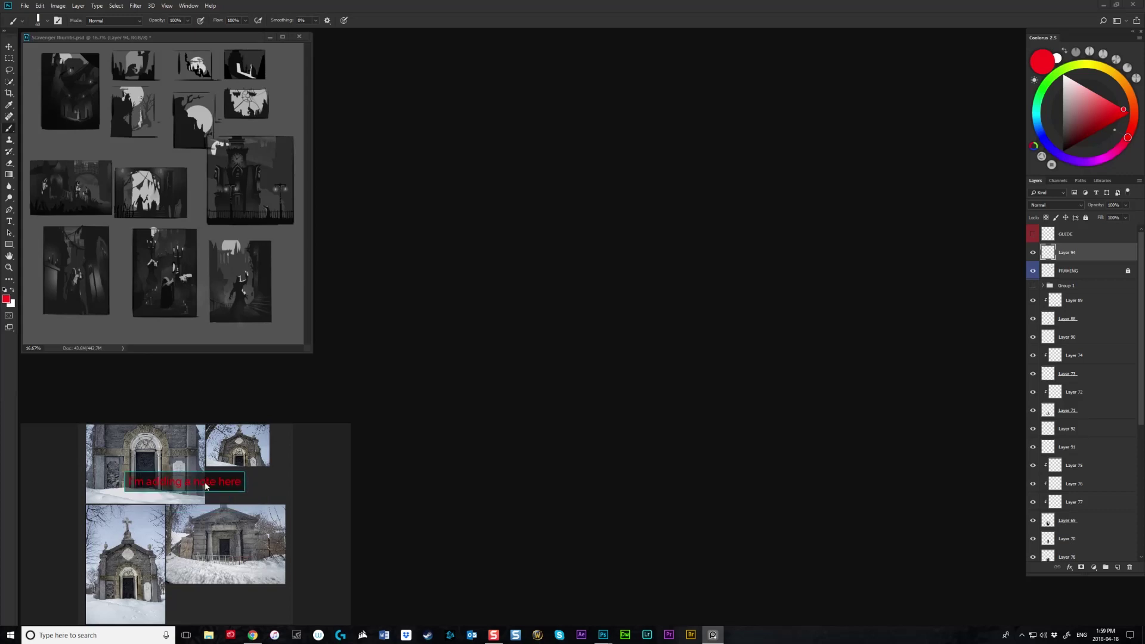
key("Delete")
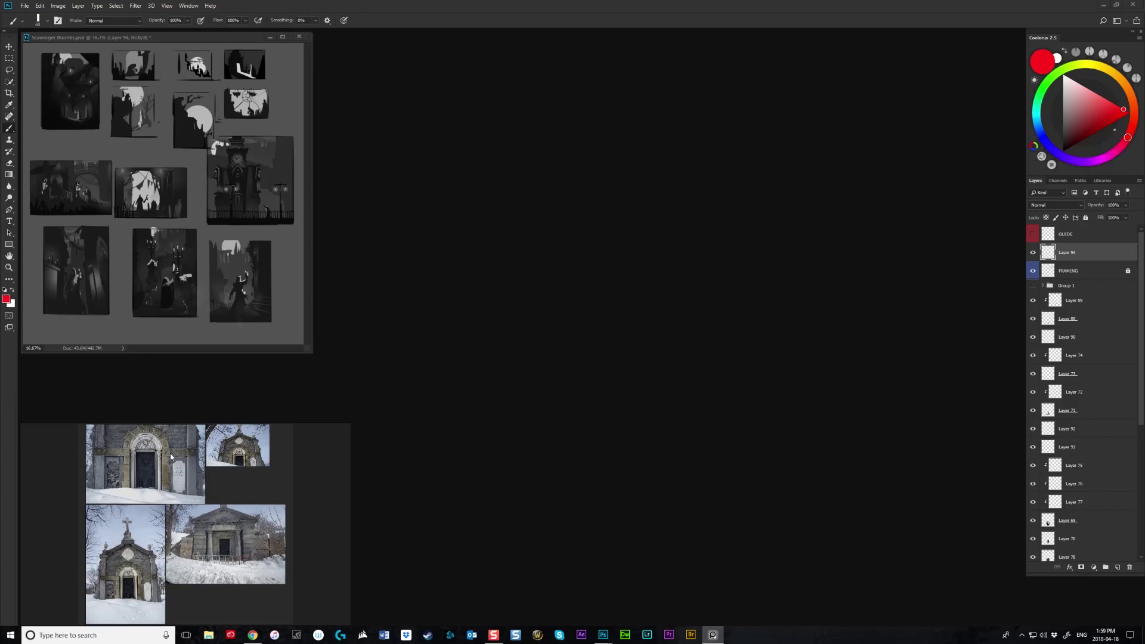
Crop the large arched doorway photo to its white tombstone, the small chapel to its doorway and the mausoleum to its columned entrance
left_click(179, 483)
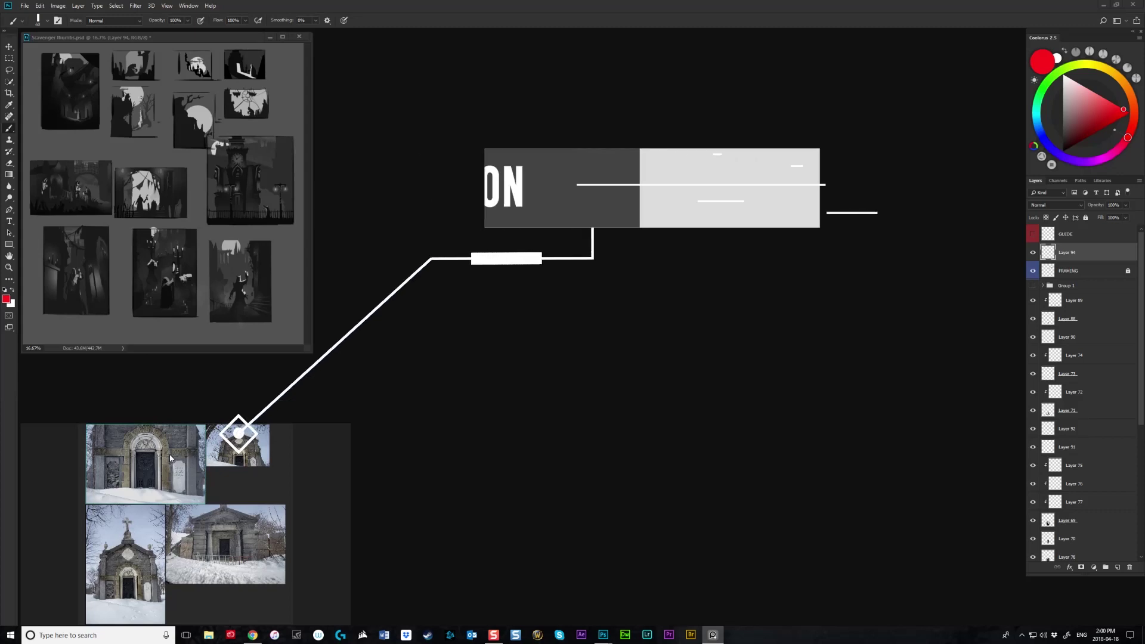
left_click_drag(170, 458, 188, 496)
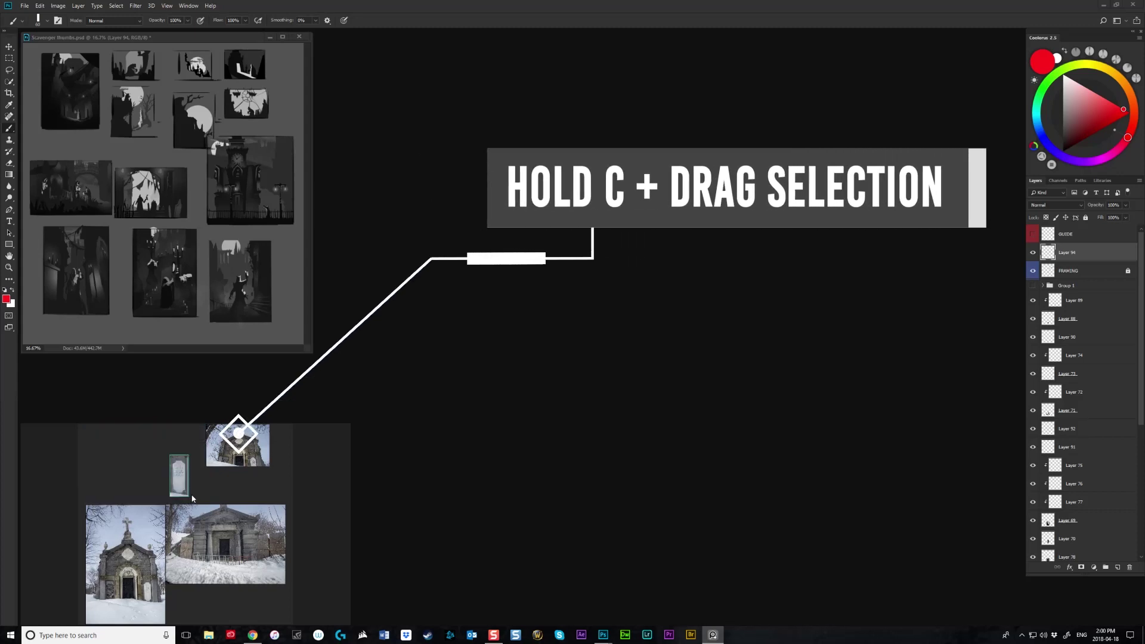
left_click(236, 452)
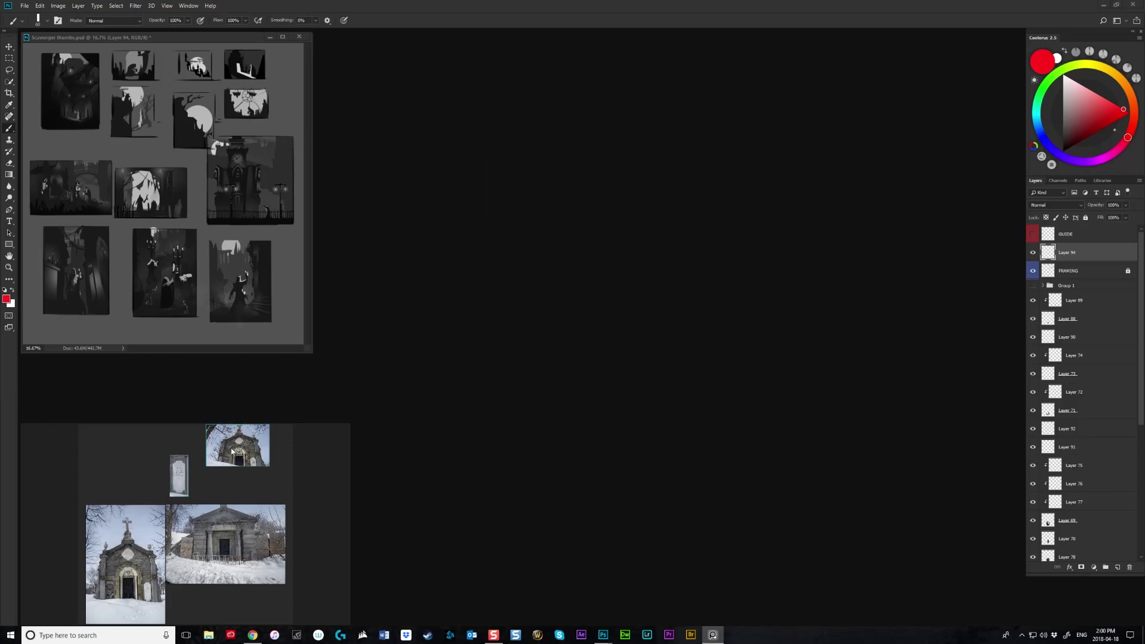
left_click_drag(249, 472, 250, 474)
left_click_drag(206, 523, 249, 564)
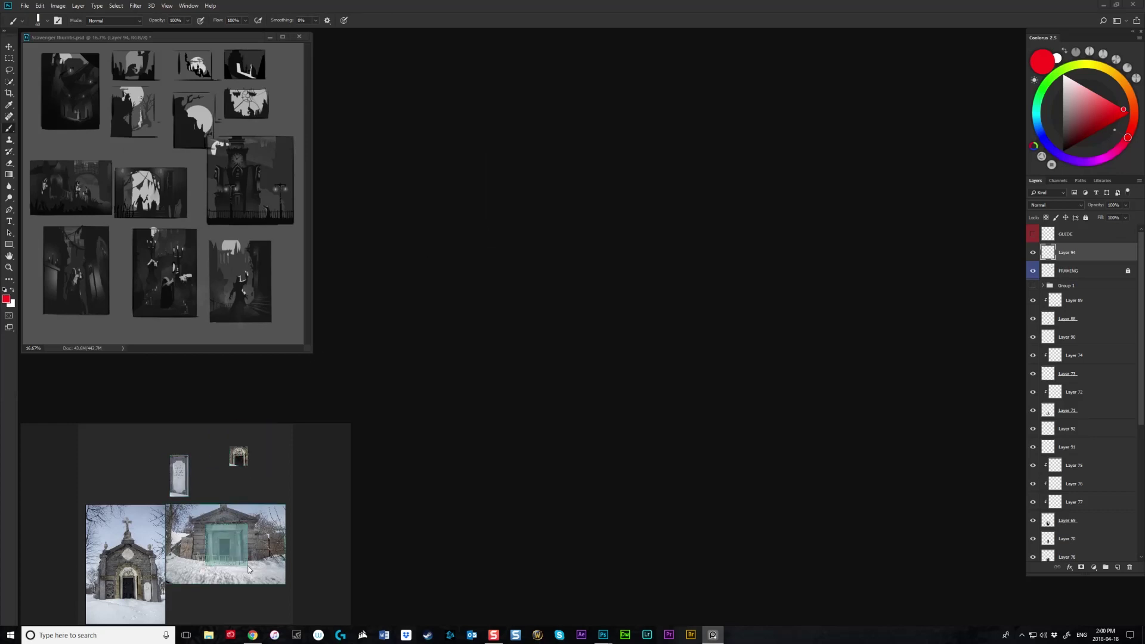
Crop the tall chapel photo to its round wall medallion and pack all the cropped pieces together on the board
left_click(121, 541)
left_click_drag(123, 546, 137, 566)
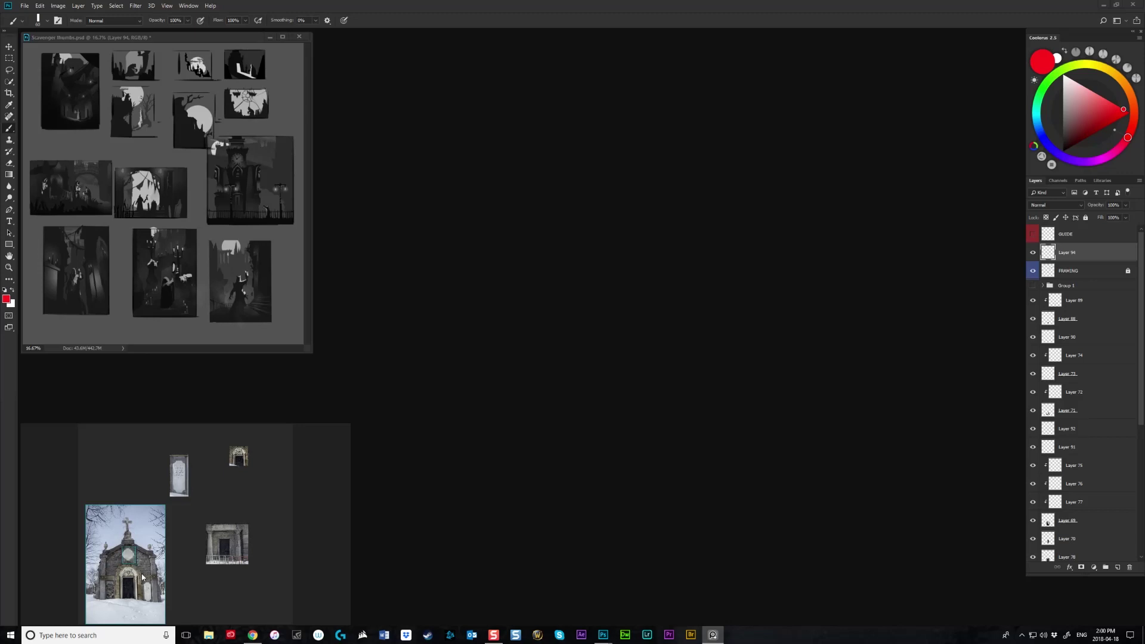
left_click(129, 552)
left_click_drag(127, 554, 138, 569)
left_click_drag(118, 440, 234, 573)
key("ctrl+p")
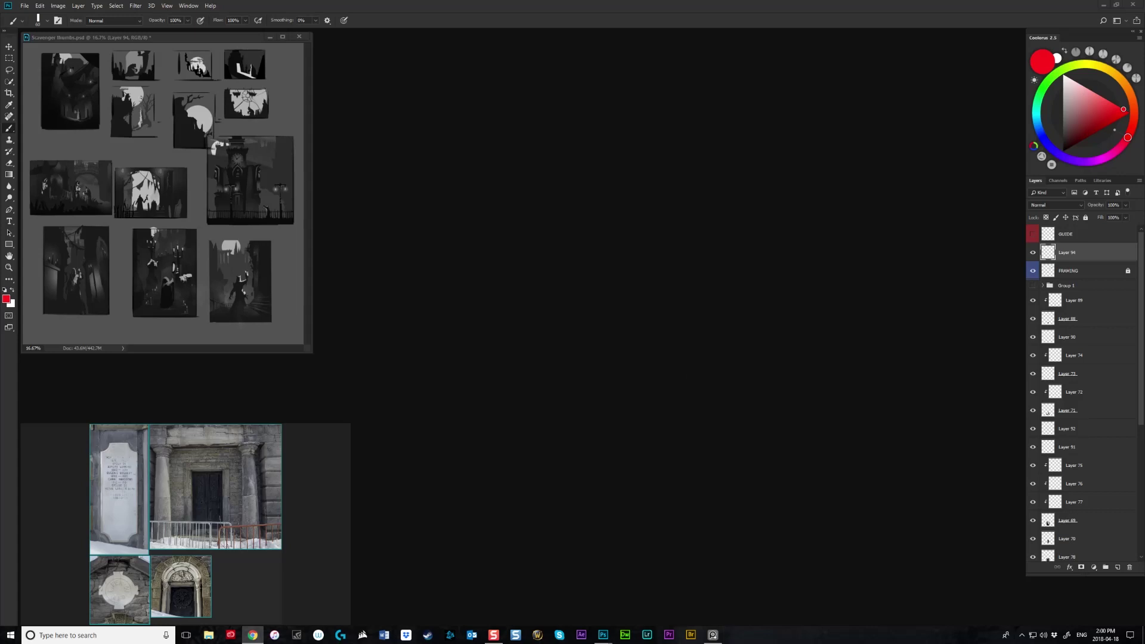
Switch to Chrome, search Google for "mausoleum london" and show the image results
key("alt+Tab")
left_click(492, 177)
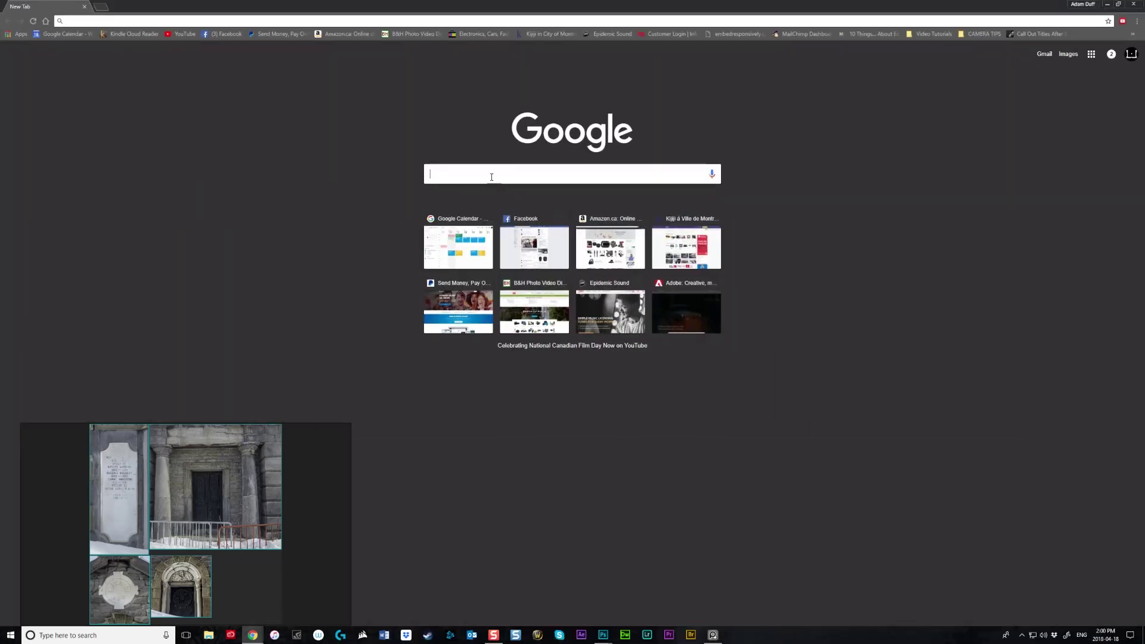
type("mausole")
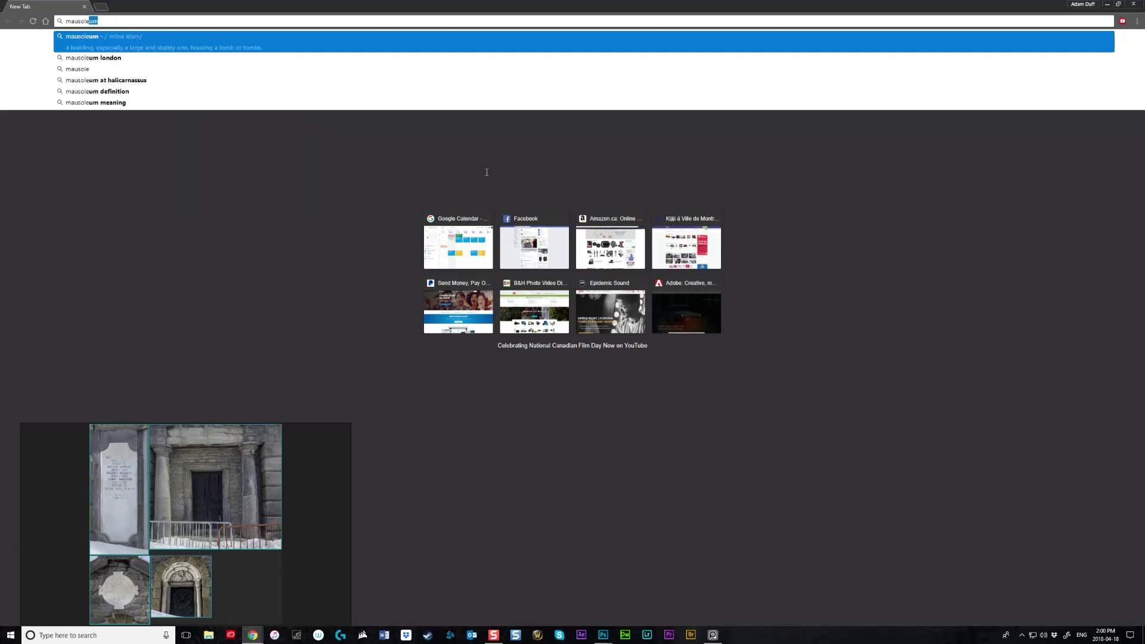
key("Down")
key("Return")
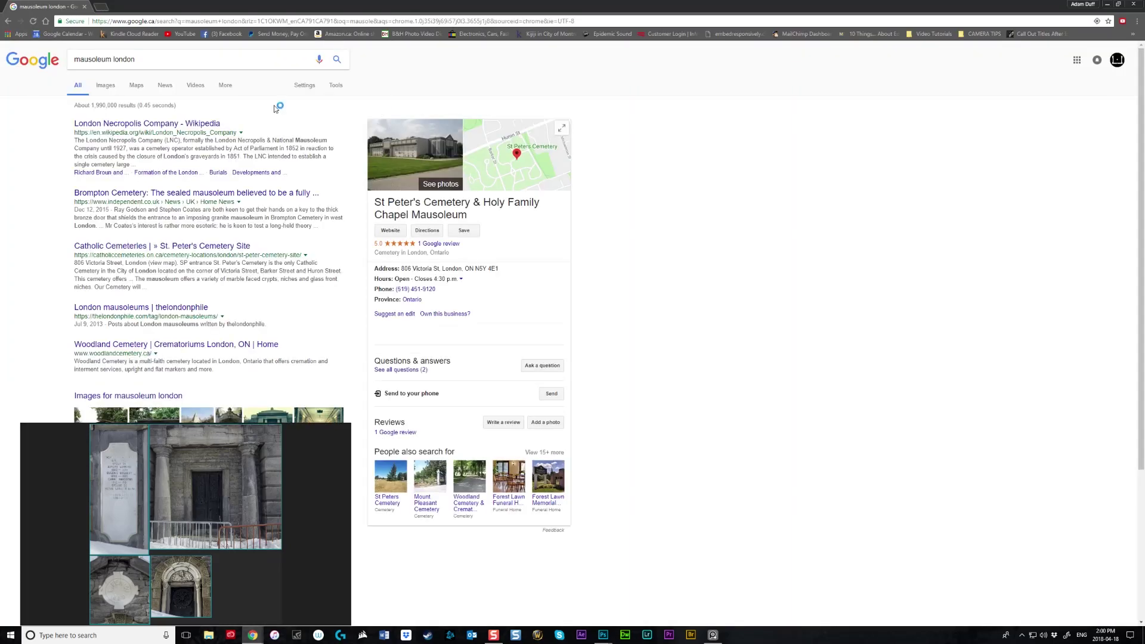
left_click(106, 86)
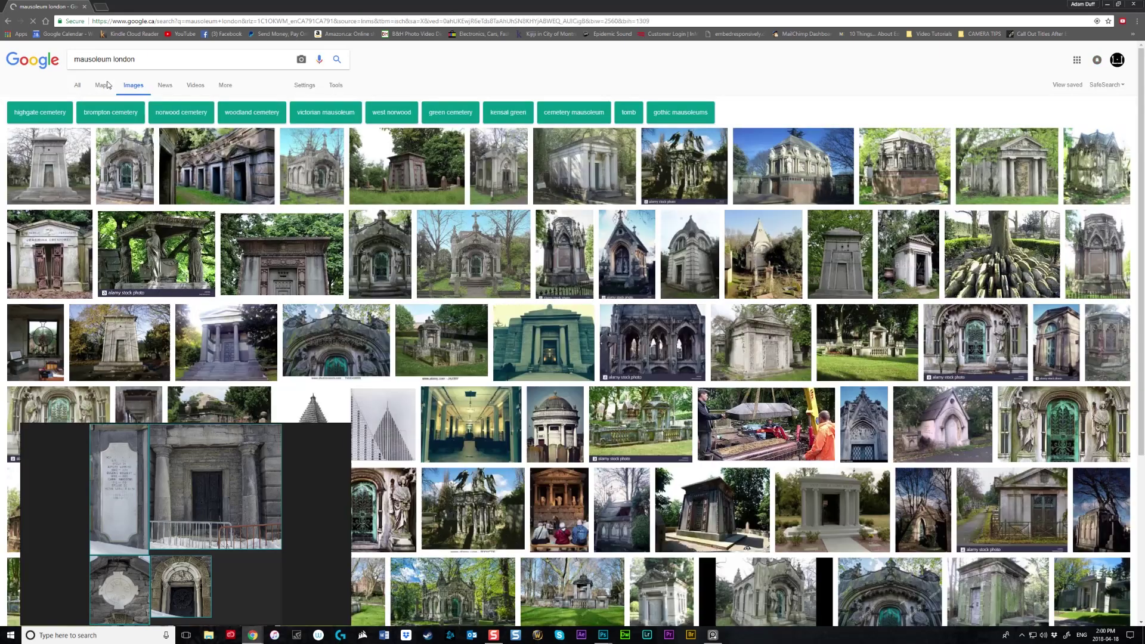
Shrink the browser window, open the Highgate Cemetery Circle of Lebanon image, add it to the reference board and enlarge it
double_click(203, 10)
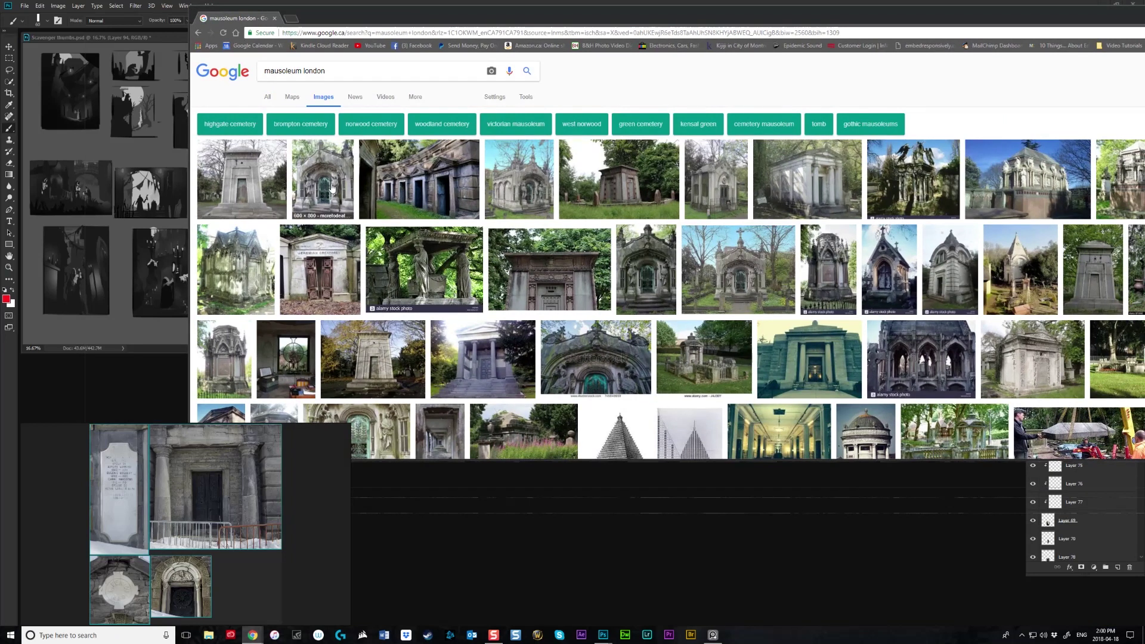
left_click(426, 185)
left_click_drag(432, 184, 249, 582)
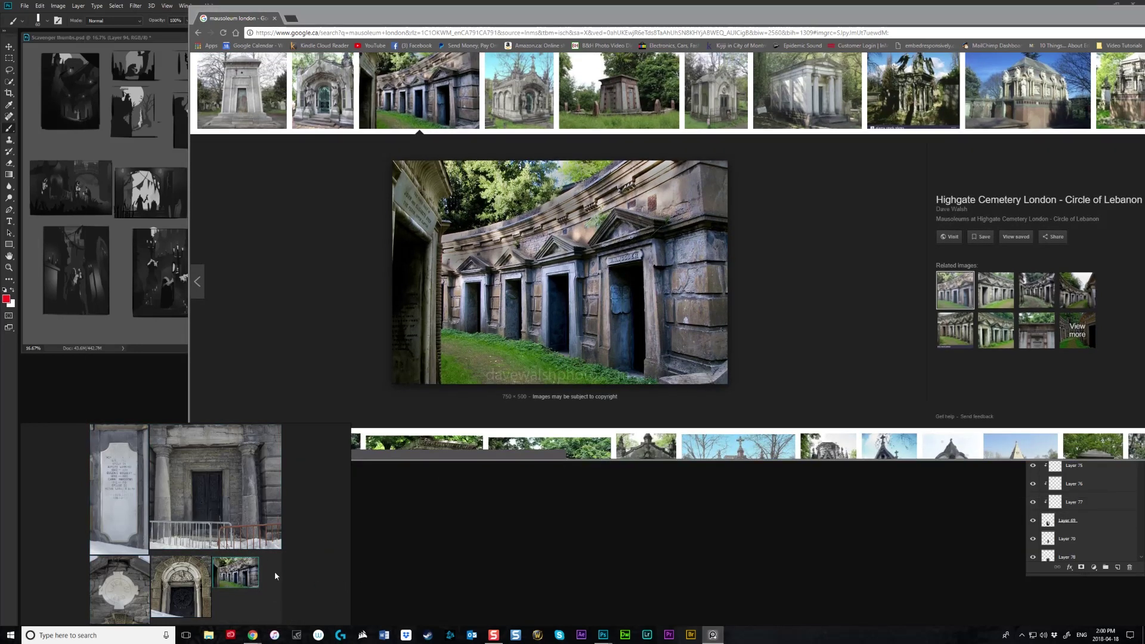
left_click_drag(258, 581, 282, 587)
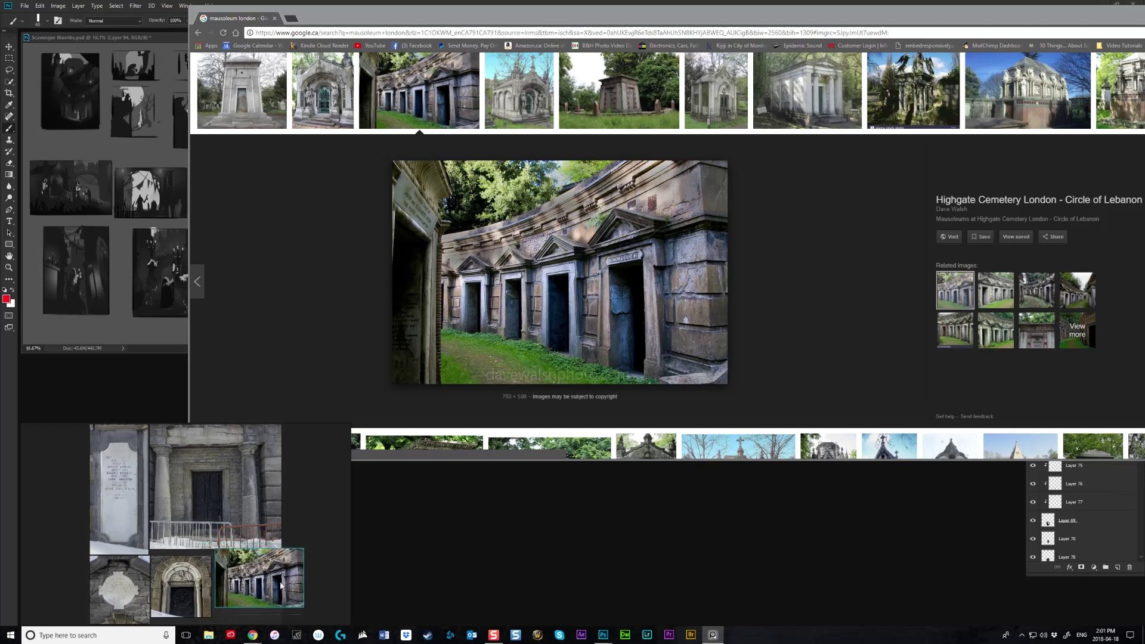
Open the ornate Brompton cemetery mausoleum image, add it to the reference board and enlarge it beside the columned entrance
left_click(335, 93)
left_click_drag(560, 271, 227, 528)
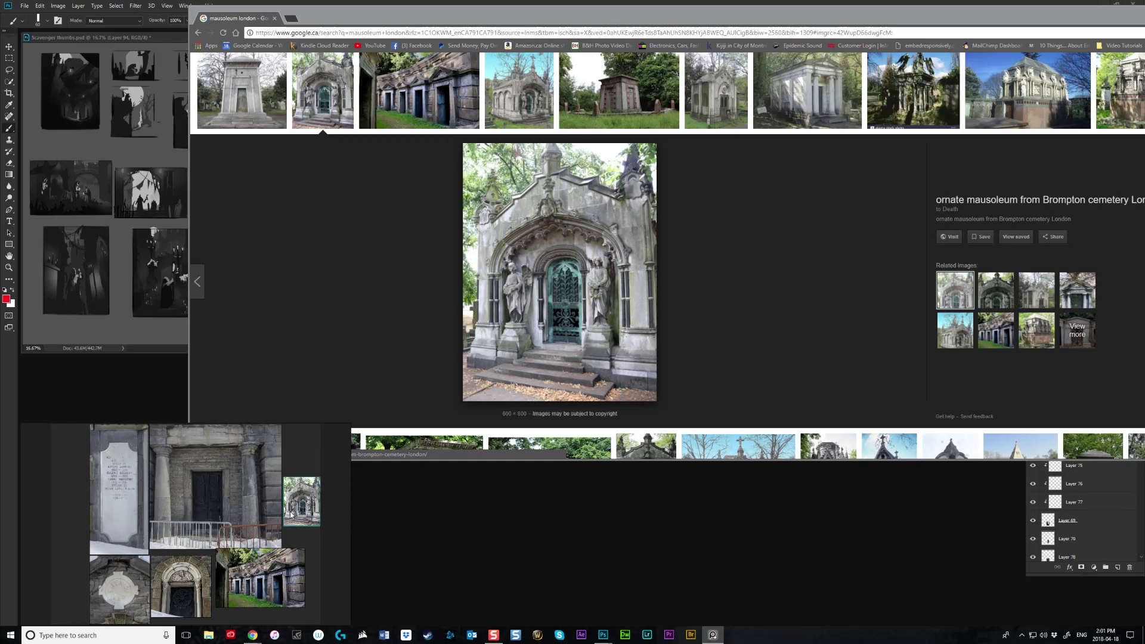
left_click_drag(309, 512, 330, 547)
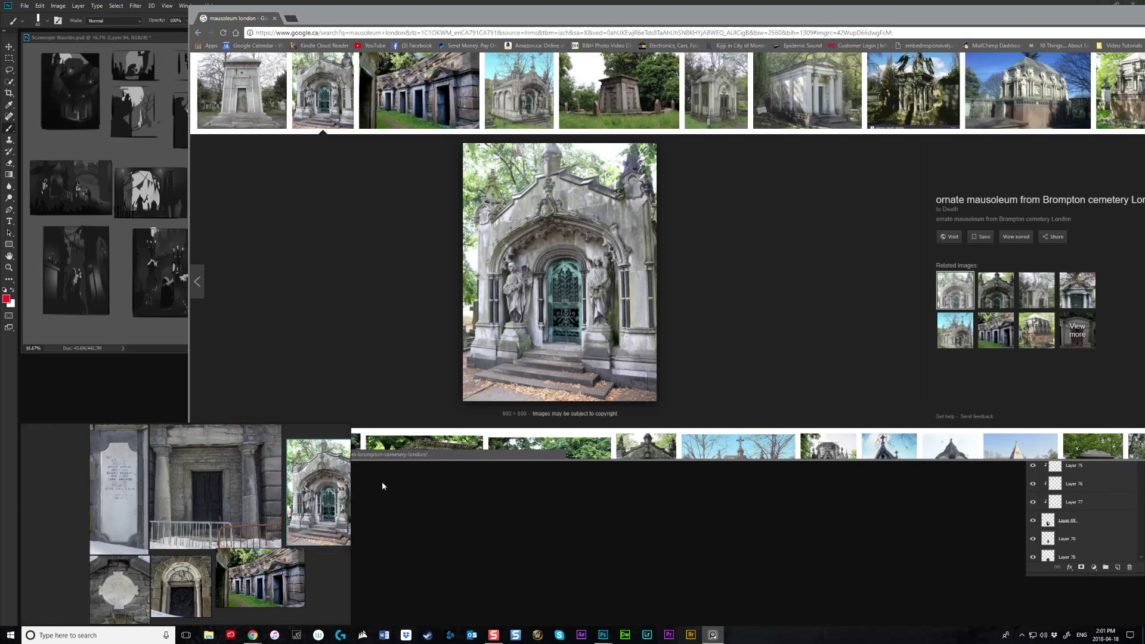
Add the Edwin Tate Mausoleum image to the reference board and pack all the pictures into a compact layout
left_click(807, 90)
left_click_drag(555, 358, 285, 562)
scroll(286, 561, "down", 2)
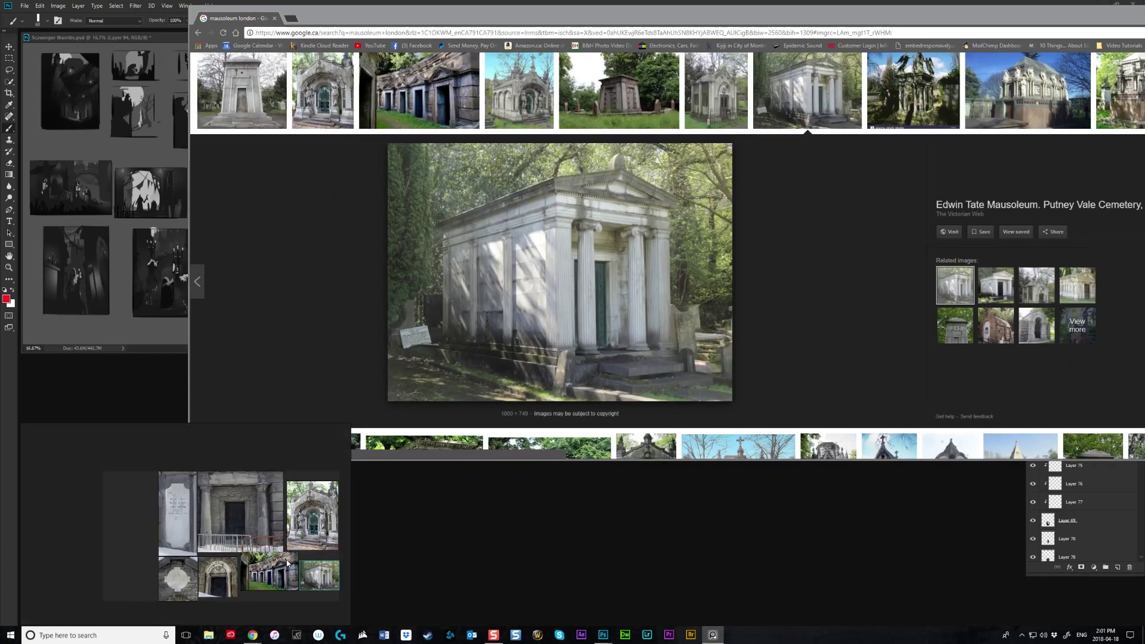
left_click_drag(129, 462, 342, 605)
key("ctrl+p")
scroll(331, 586, "up", 1)
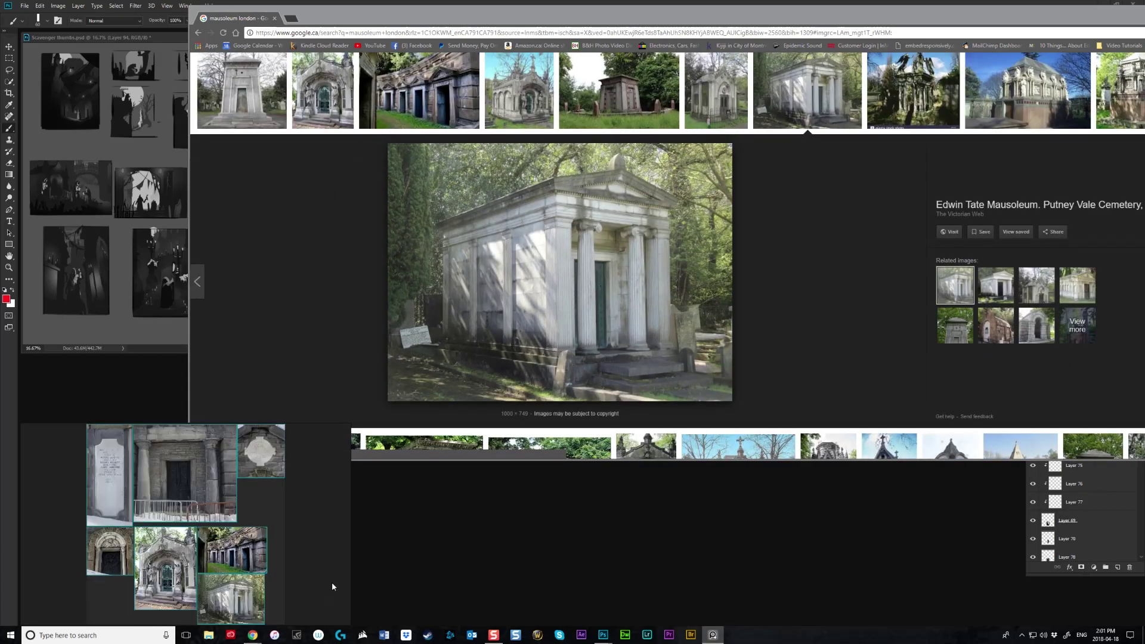
Deselect the board's pictures, reposition the browser window and minimize it to return to Photoshop
left_click(299, 513)
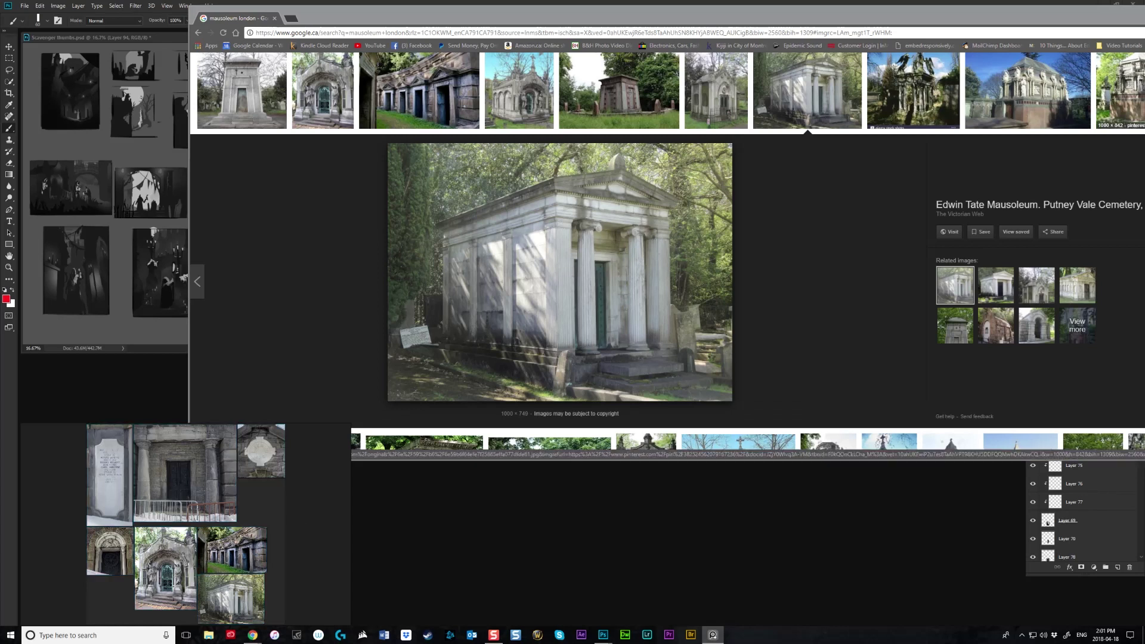
left_click_drag(728, 20, 592, 54)
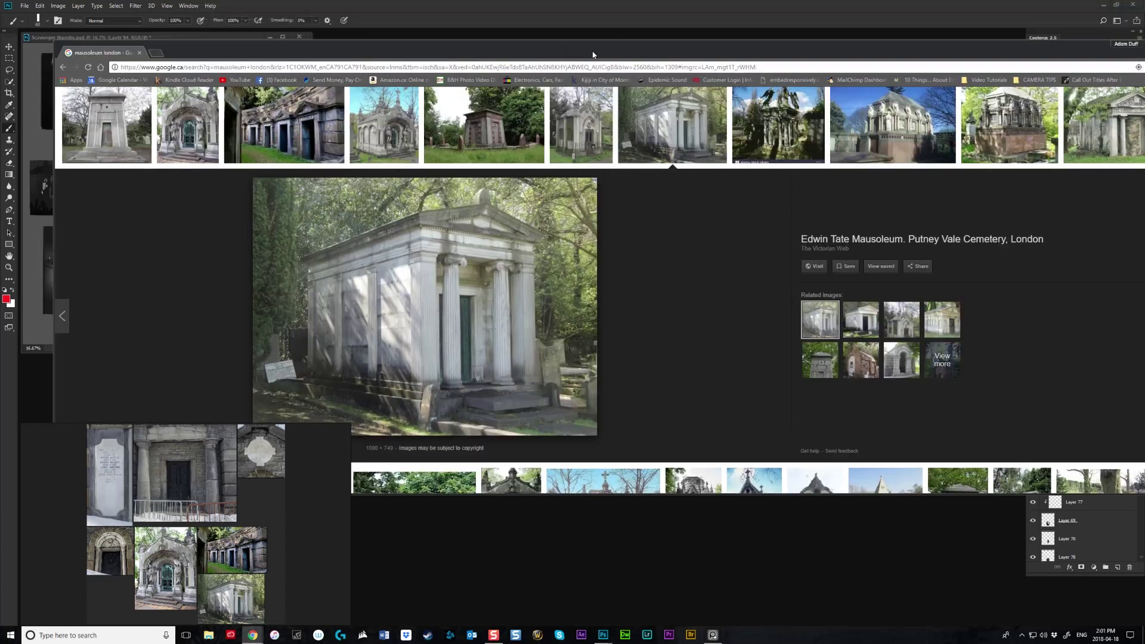
left_click_drag(1090, 55, 1022, 53)
left_click(1065, 53)
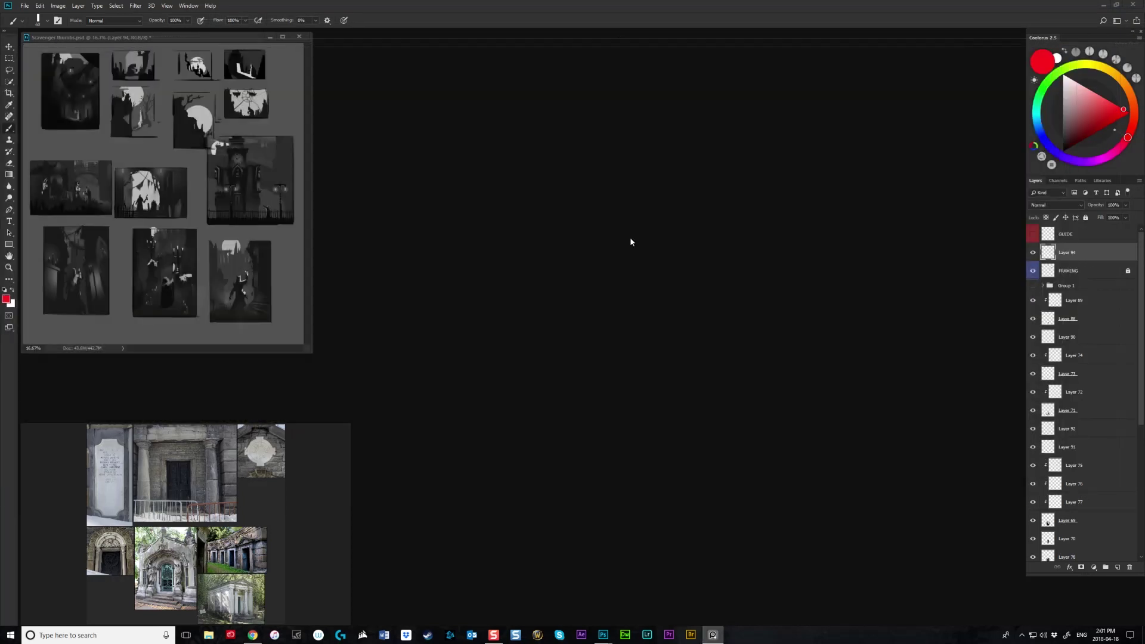
Display the thumbnails document full screen, enlarge the middle thumbnails and make the reference board's background transparent
left_click_drag(210, 42, 644, 134)
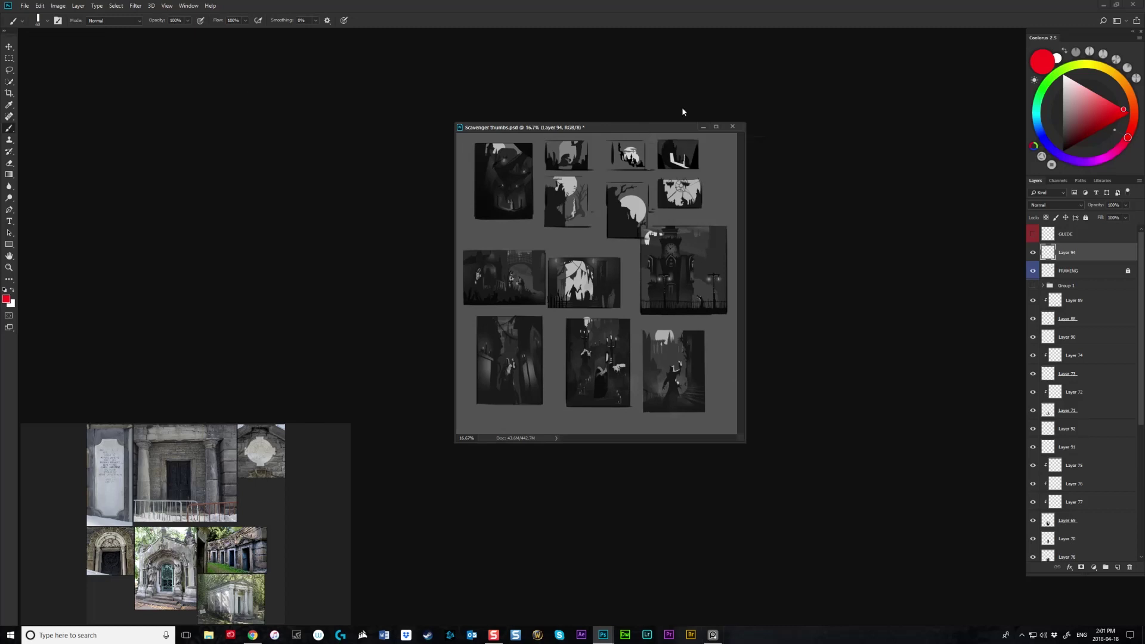
double_click(646, 124)
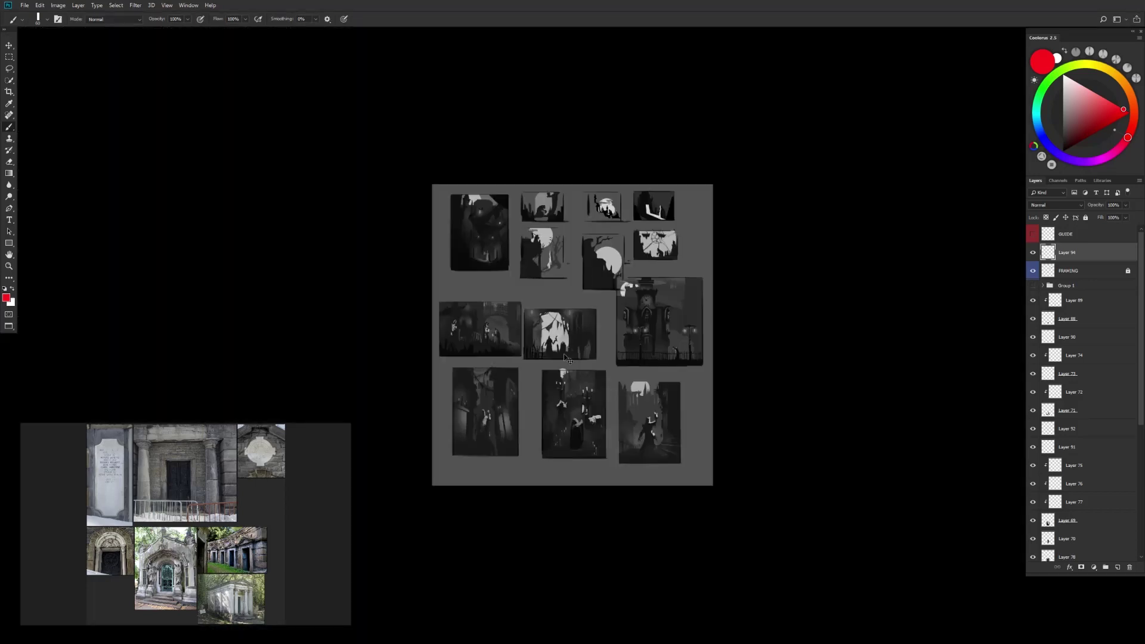
left_click_drag(564, 356, 631, 445)
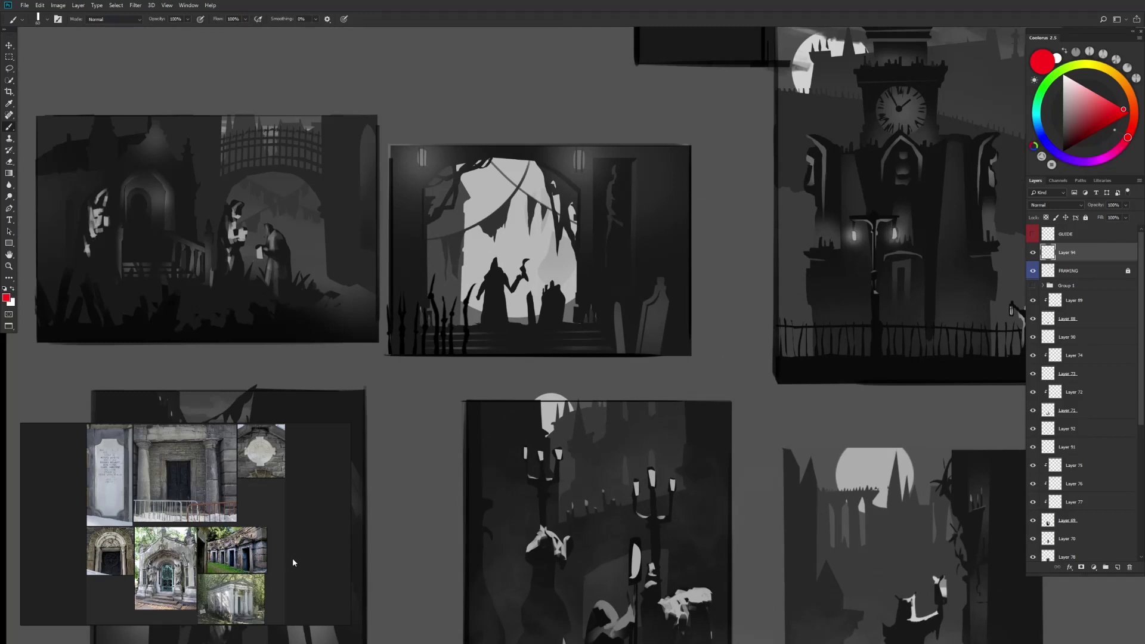
key("ctrl+z")
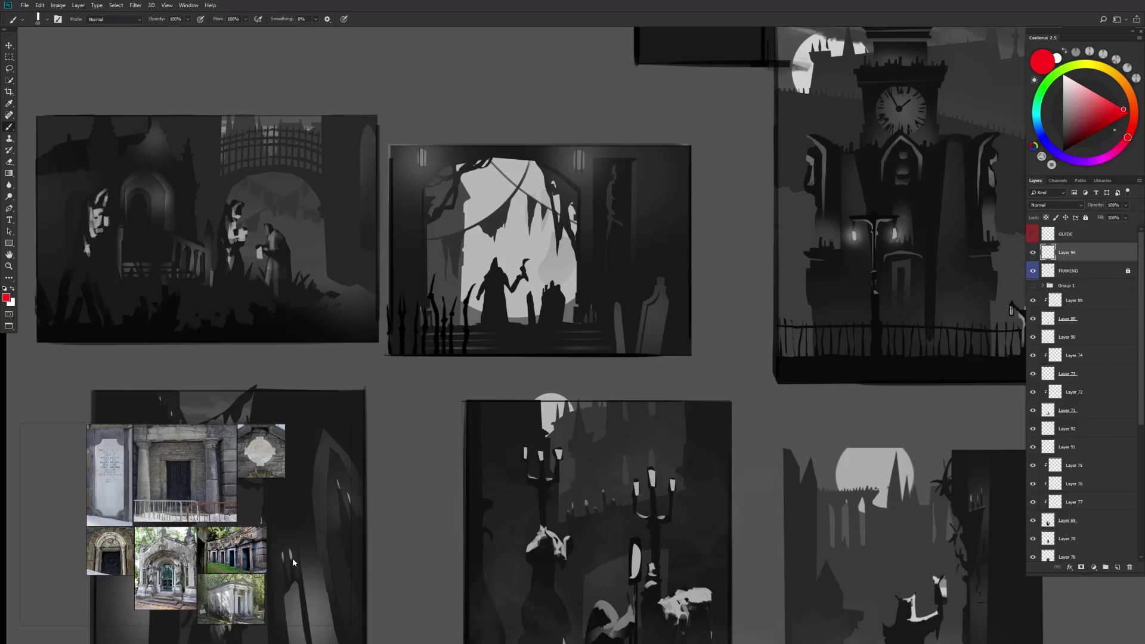
Save the reference board to the Desktop as a PureRef scene named "mausoleum london refs"
left_click(219, 474)
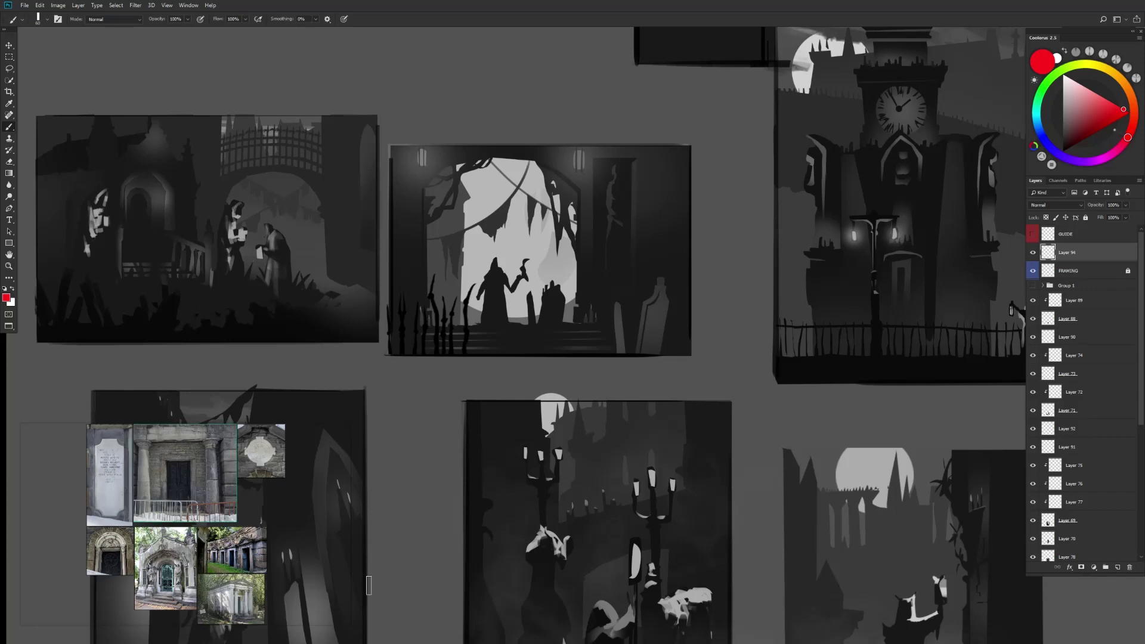
key("space")
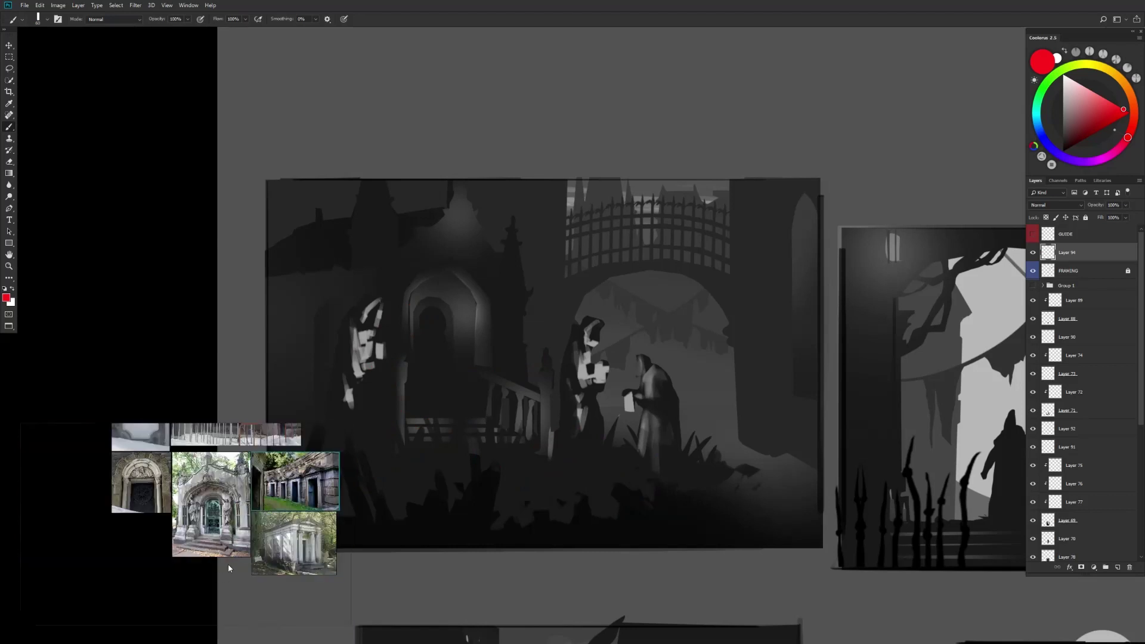
right_click(233, 471)
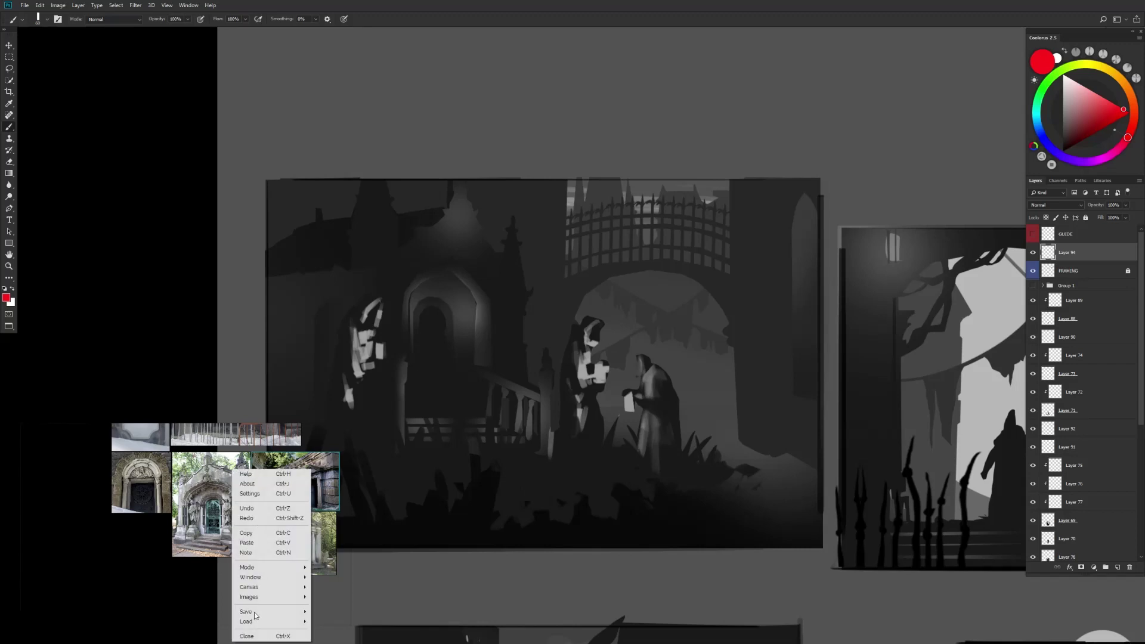
mouse_move(254, 612)
left_click(334, 623)
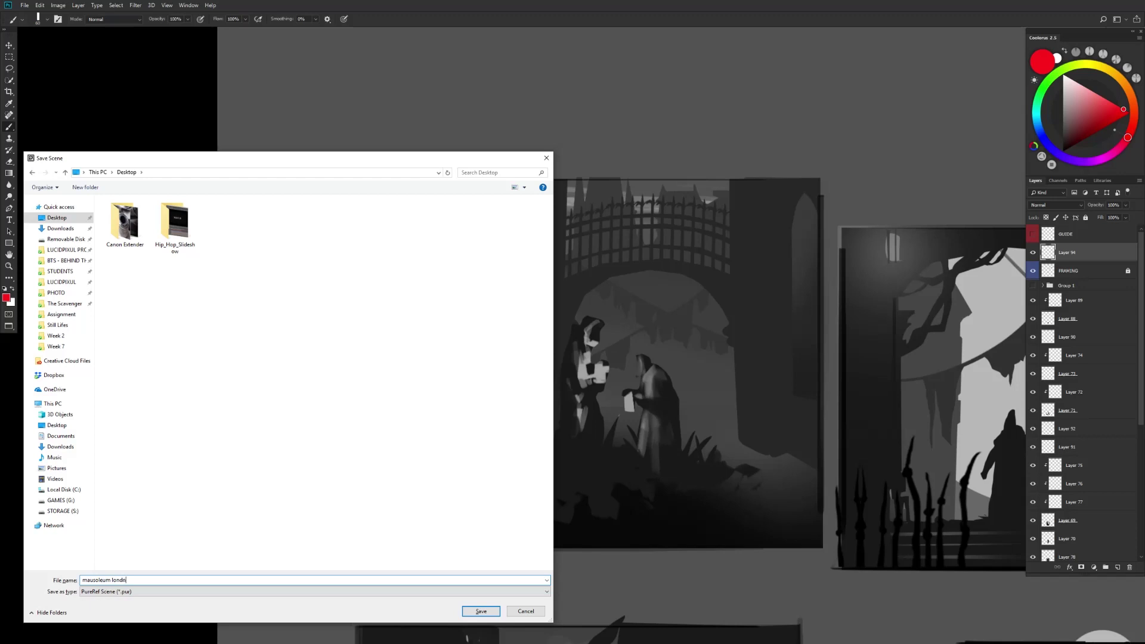
key("Return")
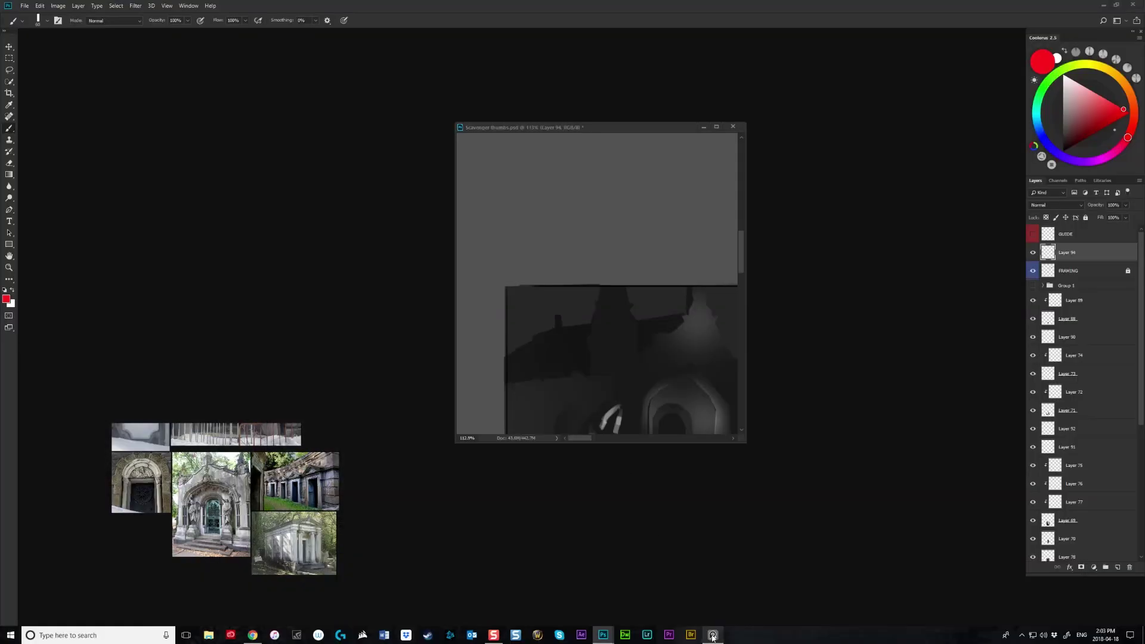
Close the mausoleum reference board, relaunch PureRef with an empty board and bring up its list of recent scenes
right_click(713, 636)
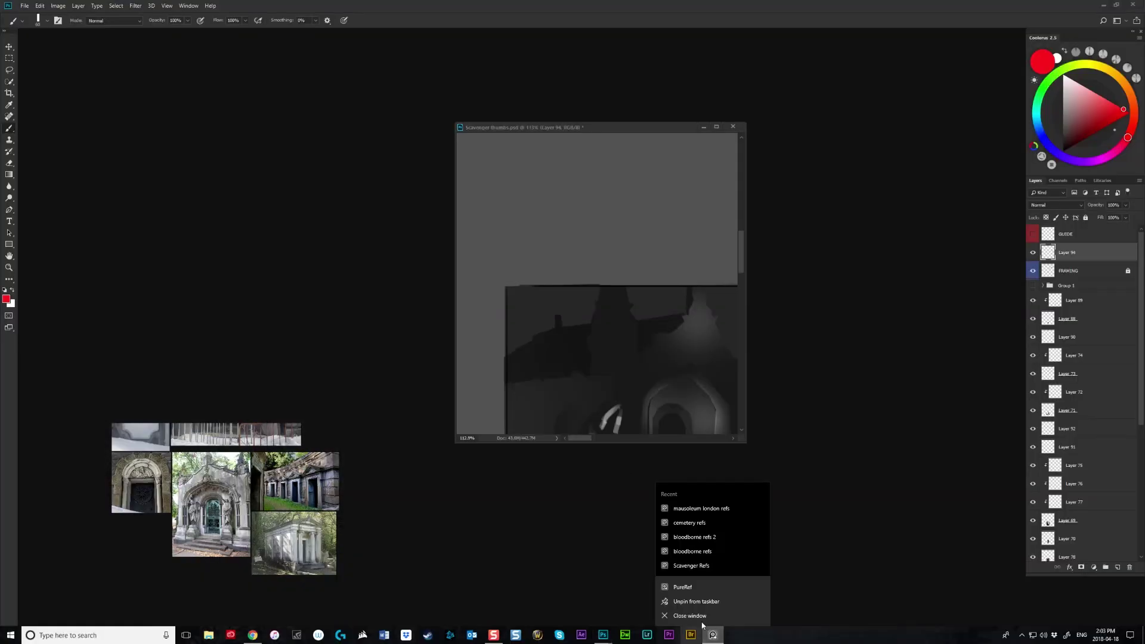
left_click(686, 623)
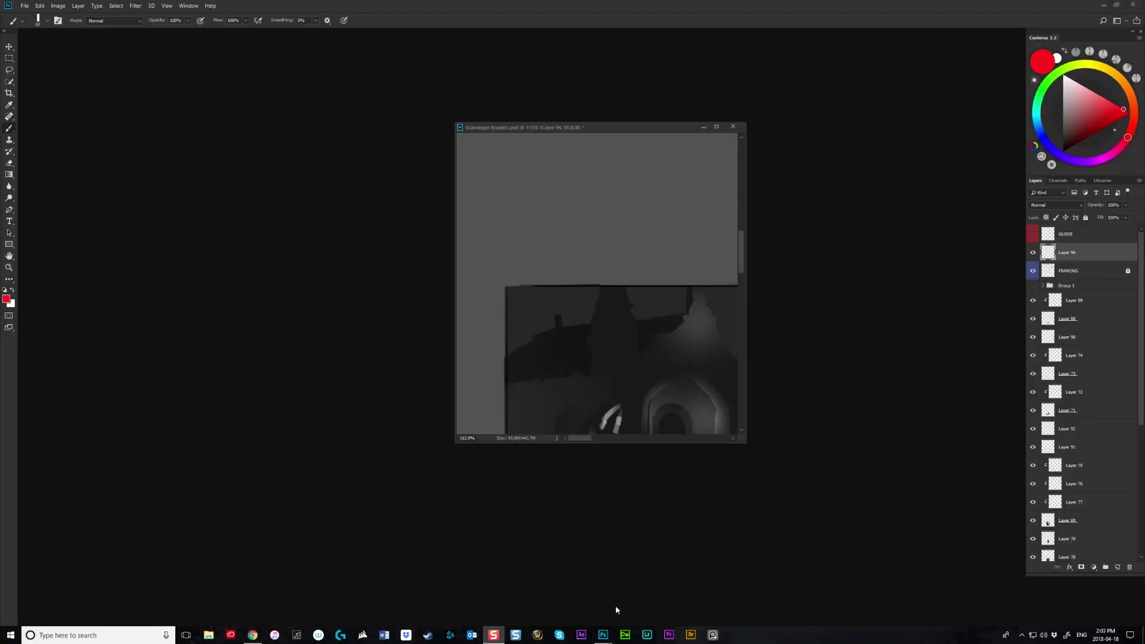
right_click(713, 635)
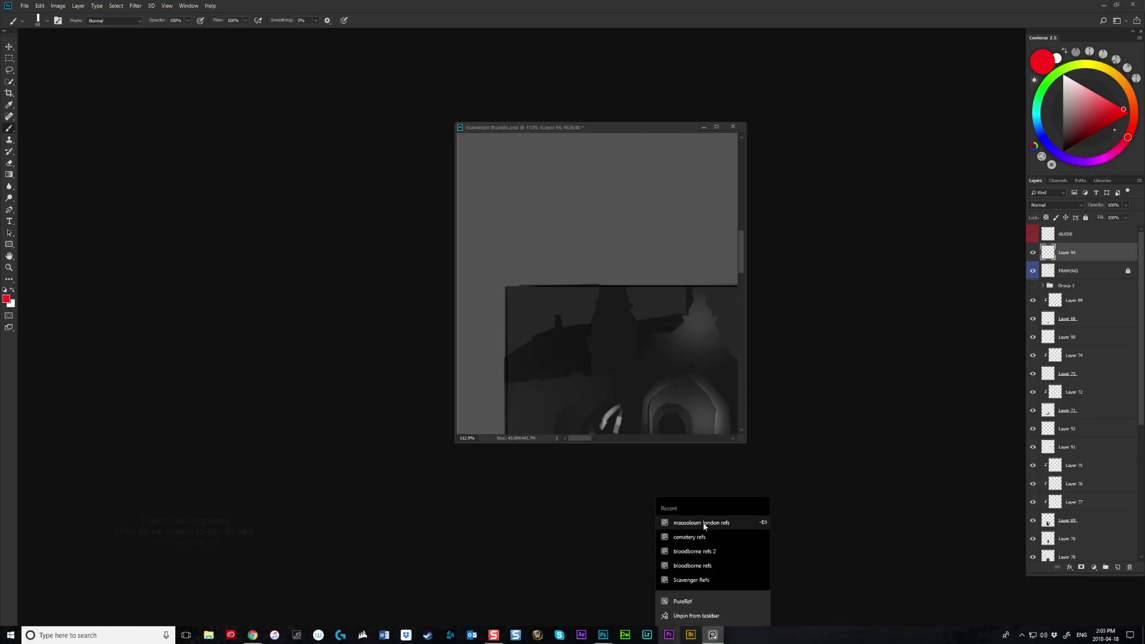
left_click(713, 636)
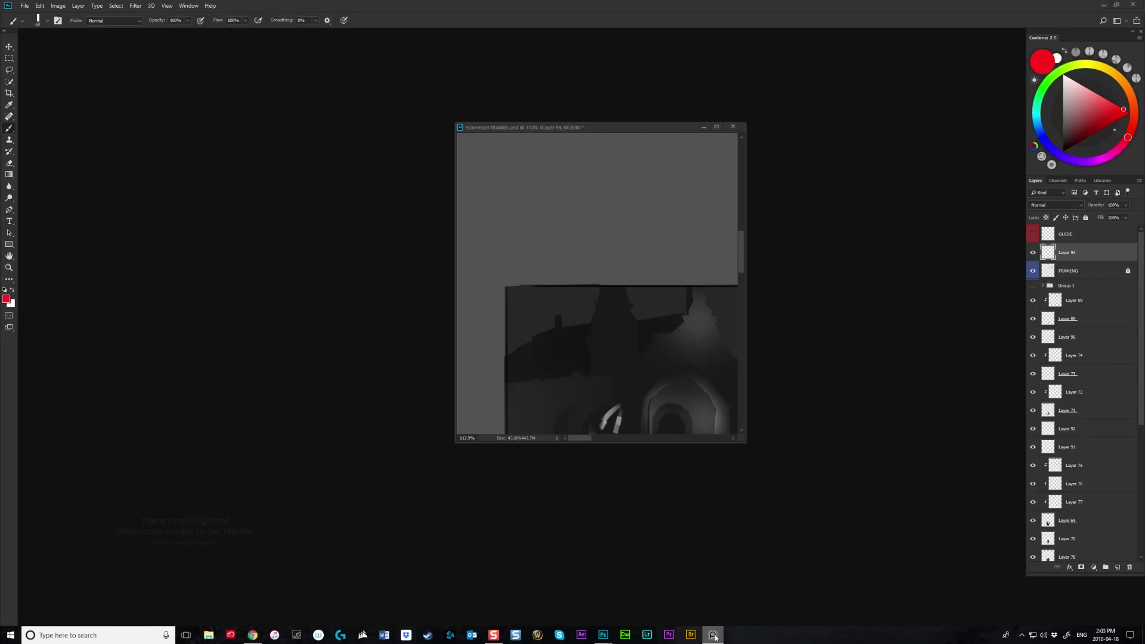